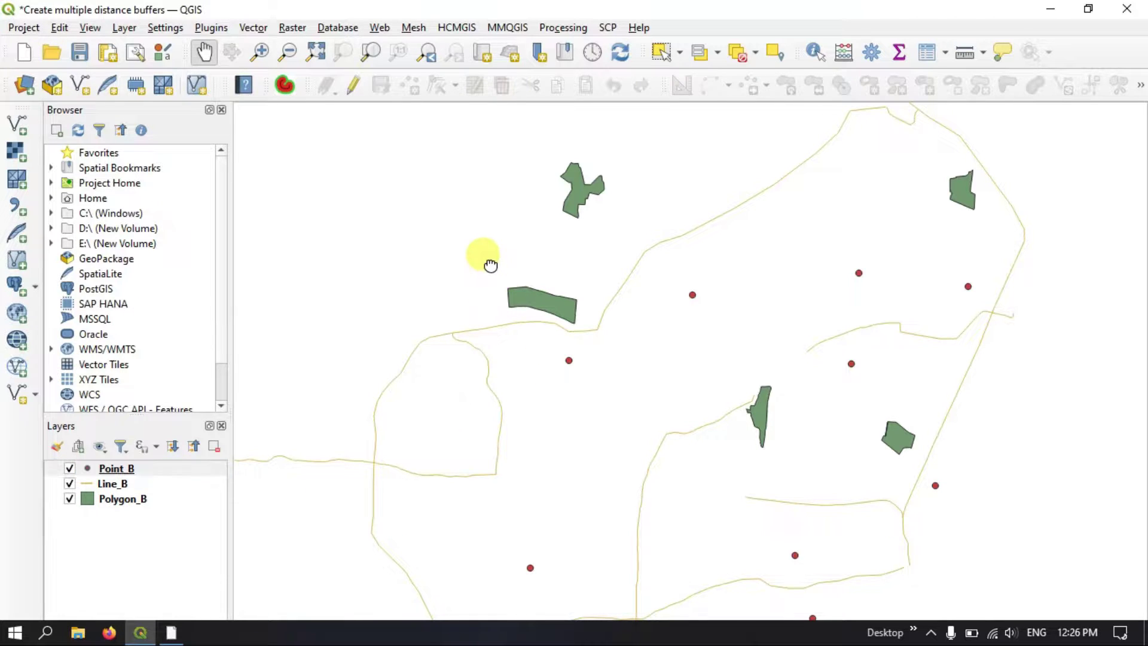
Search the plugin repository for "multi" and view the details of the Multi-distance buffer plugin.
drag(487, 259, 459, 263)
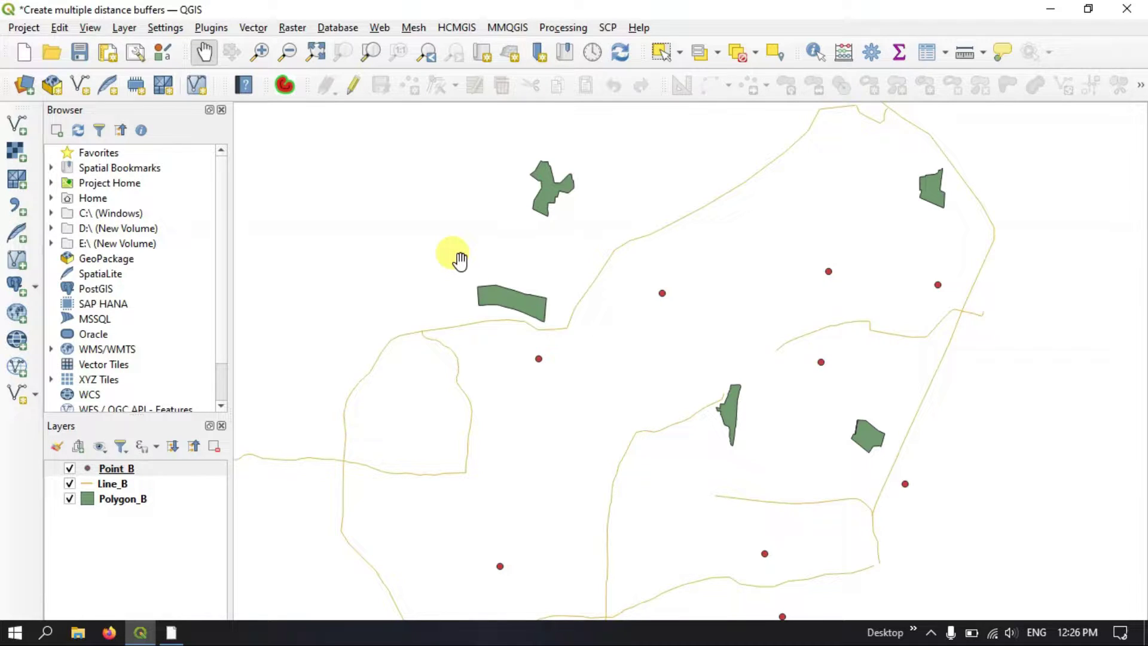
click(218, 28)
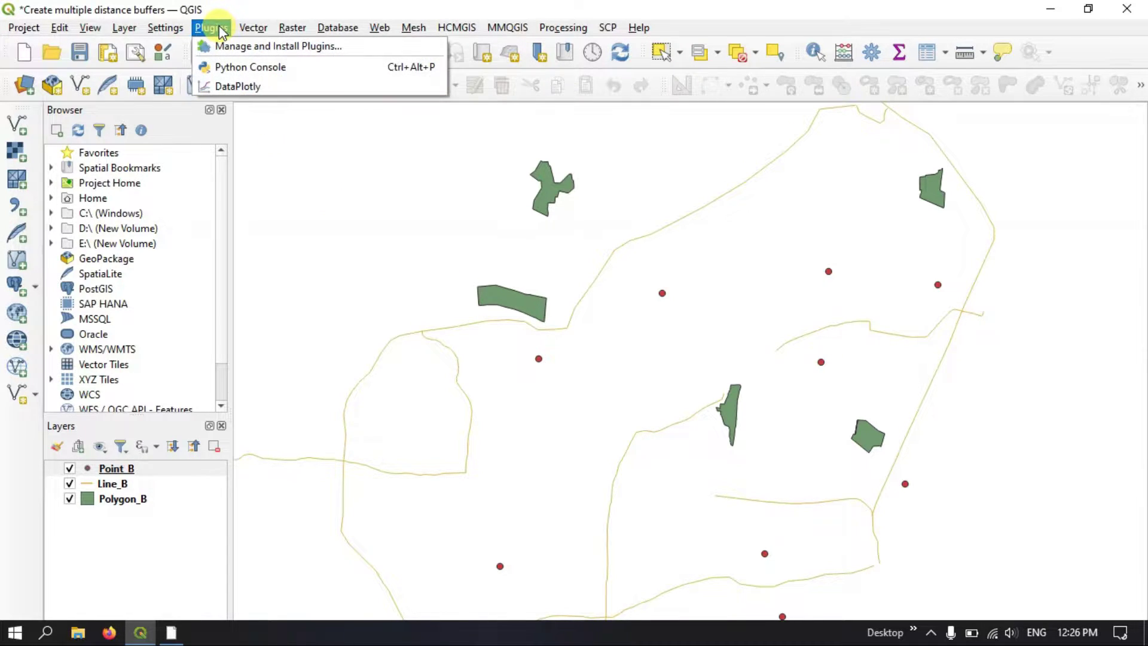
click(236, 47)
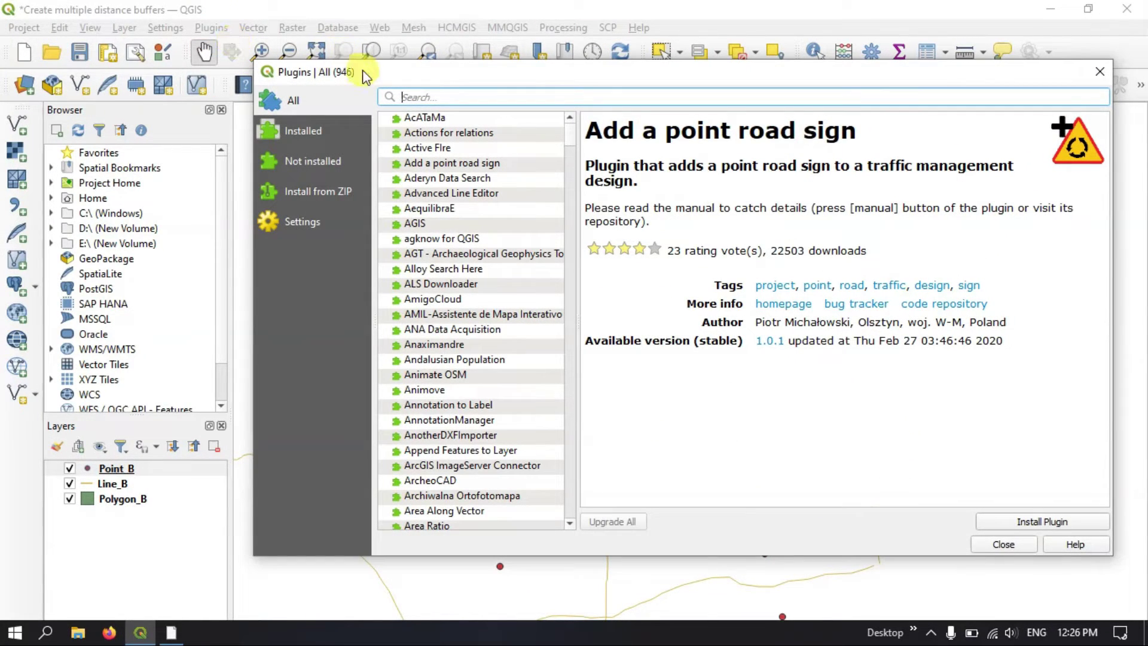
drag(372, 70, 371, 49)
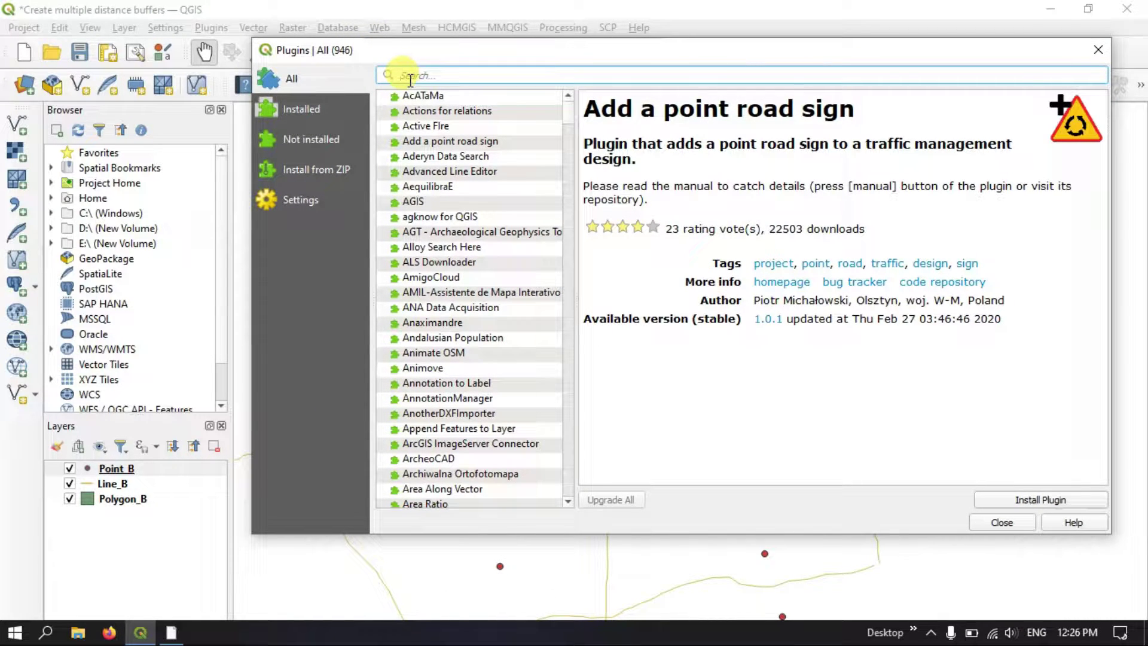
click(478, 76)
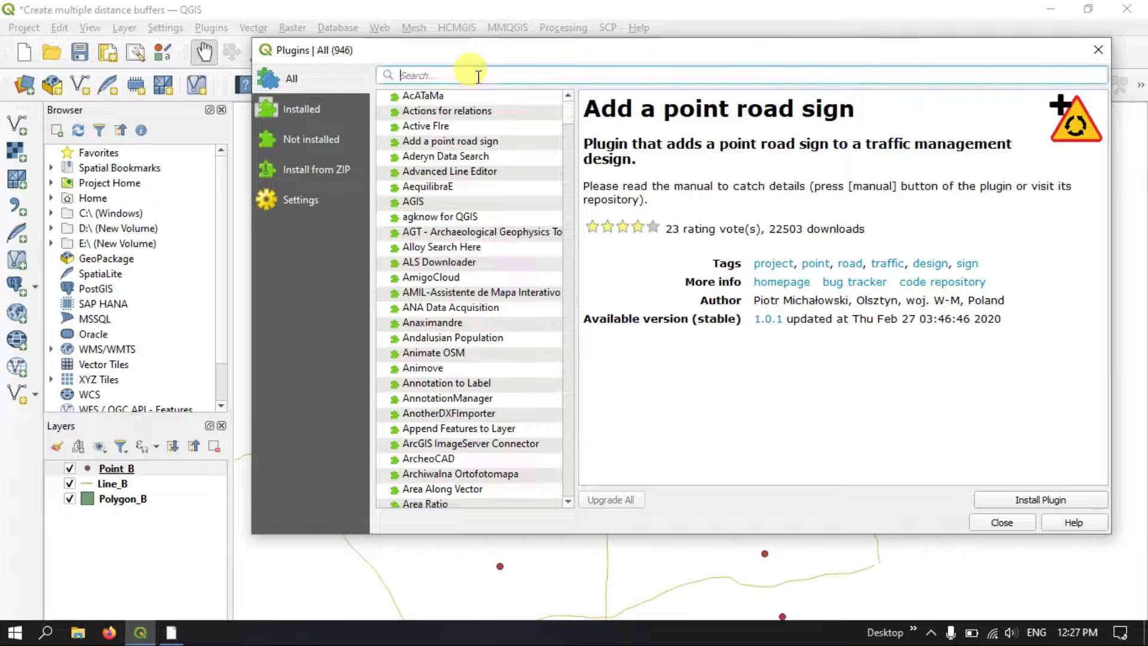
text(mul)
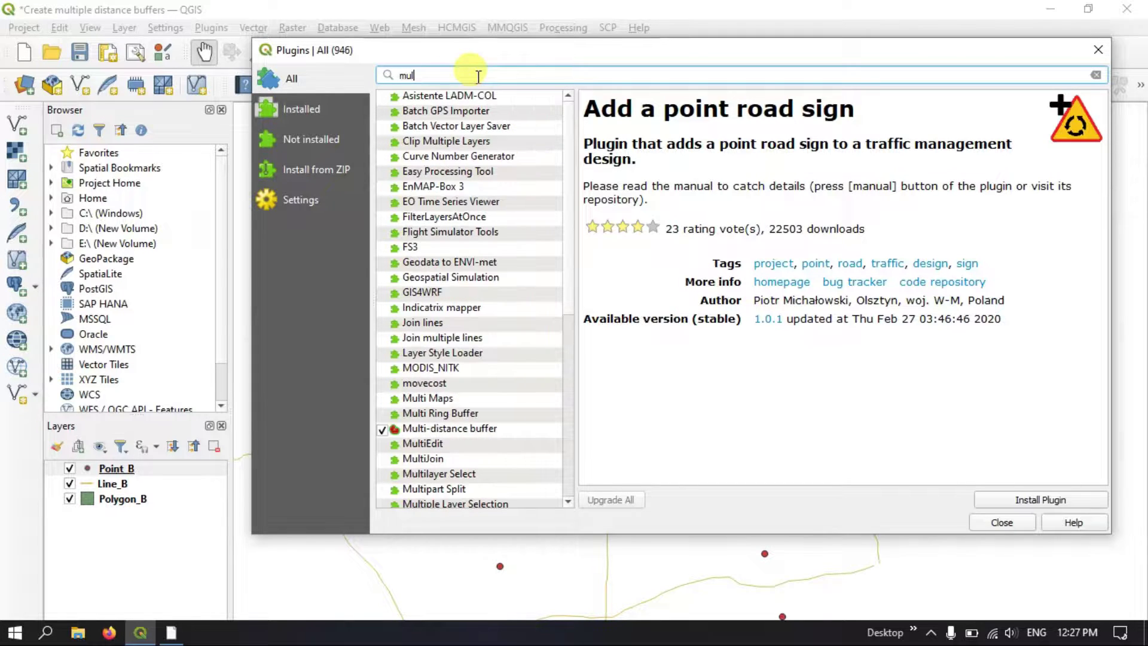
text(ti dis)
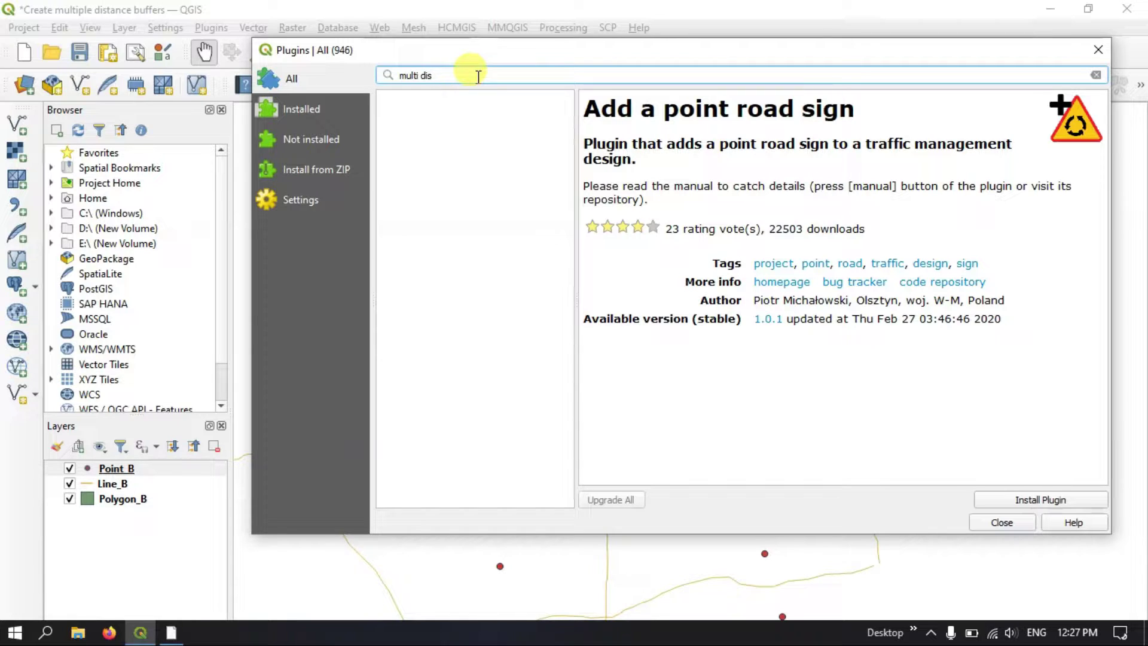
key(BackSpace)
key(BackSpace)
key(BackSpace)
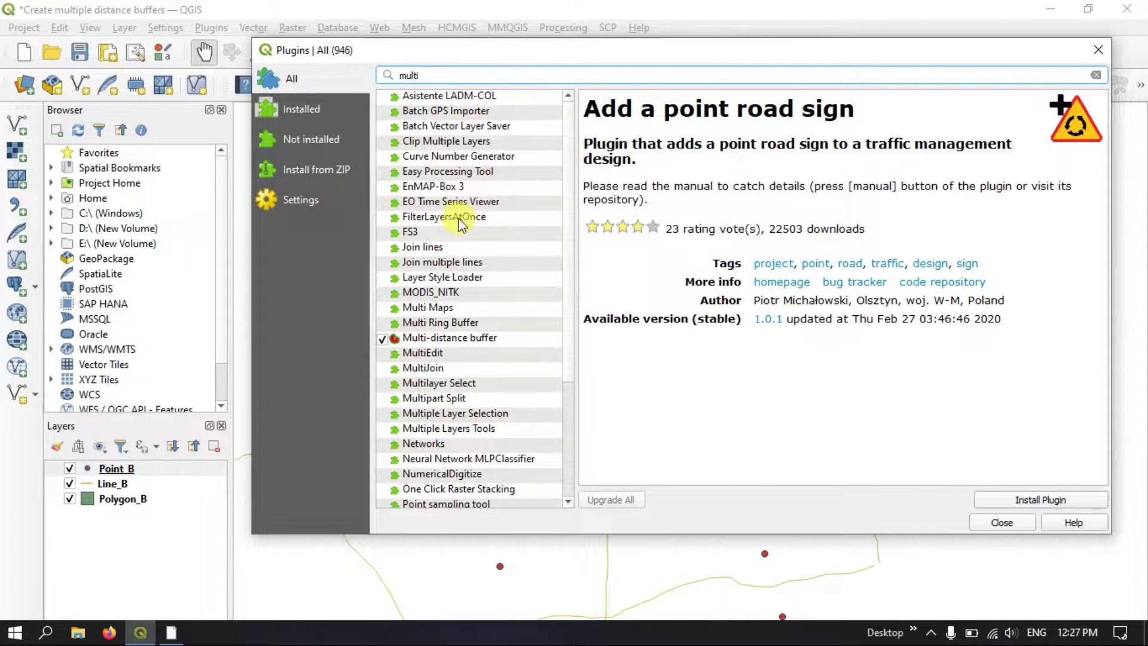
click(453, 339)
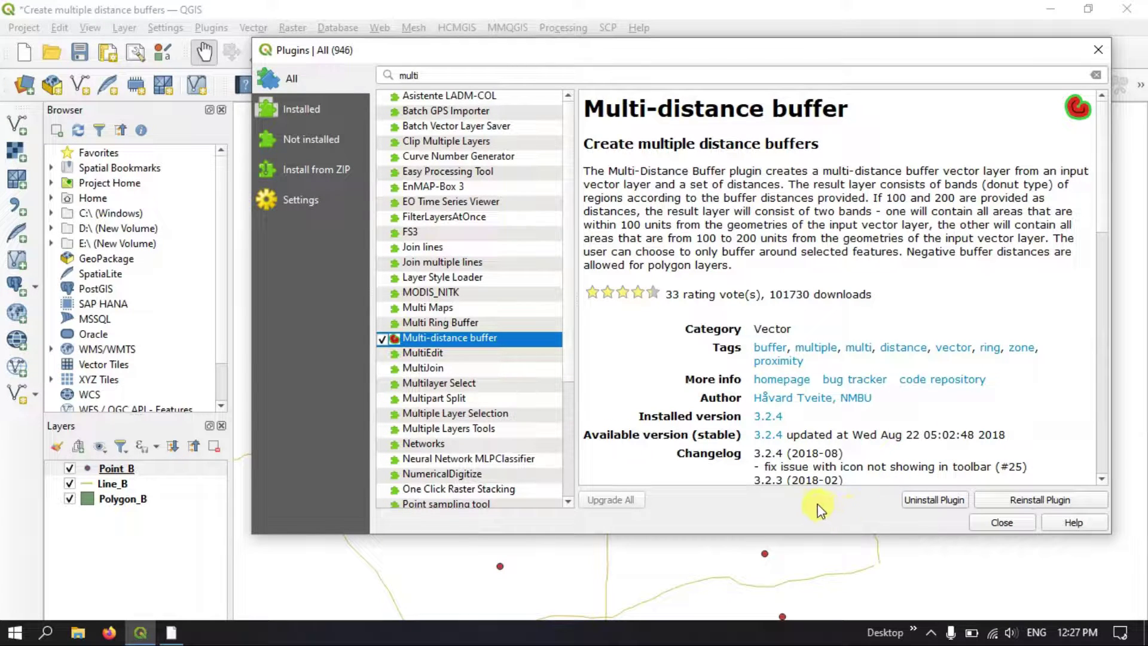
click(1000, 529)
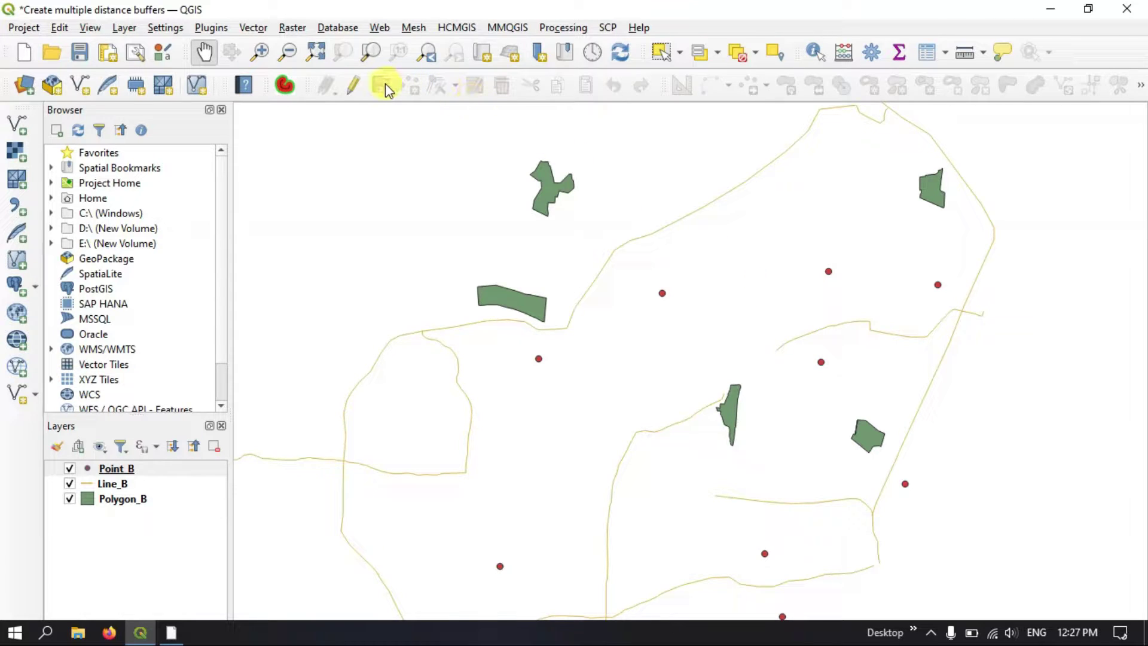
Start the Multi-distance Buffer tool and set Point_B as the input layer.
click(285, 86)
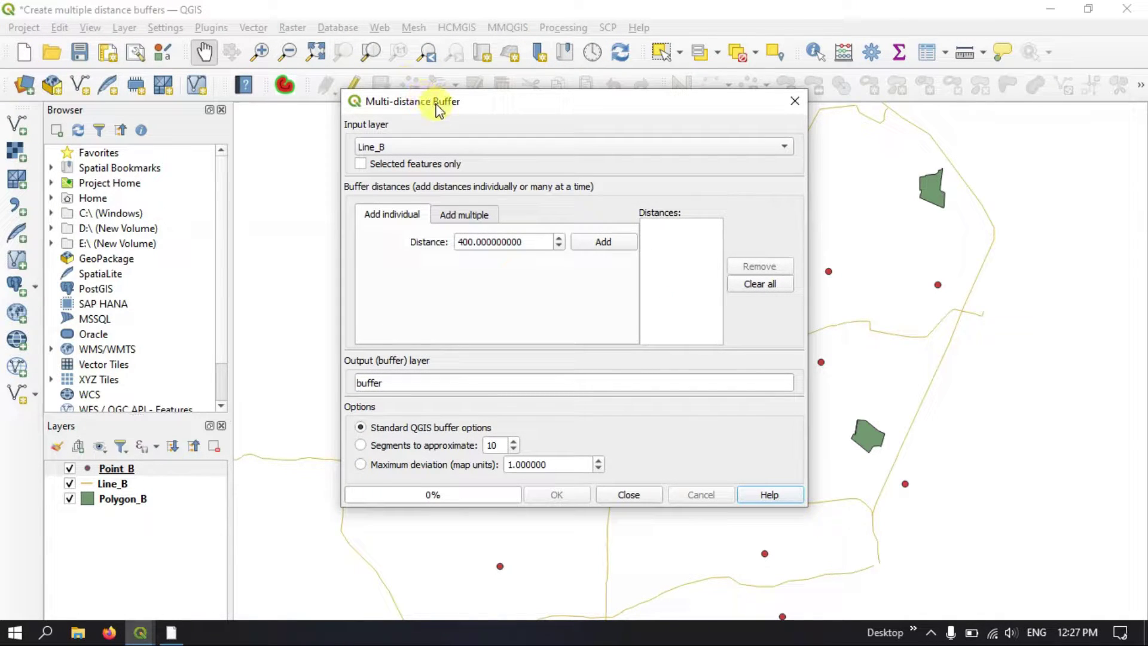
drag(437, 109, 476, 127)
click(469, 164)
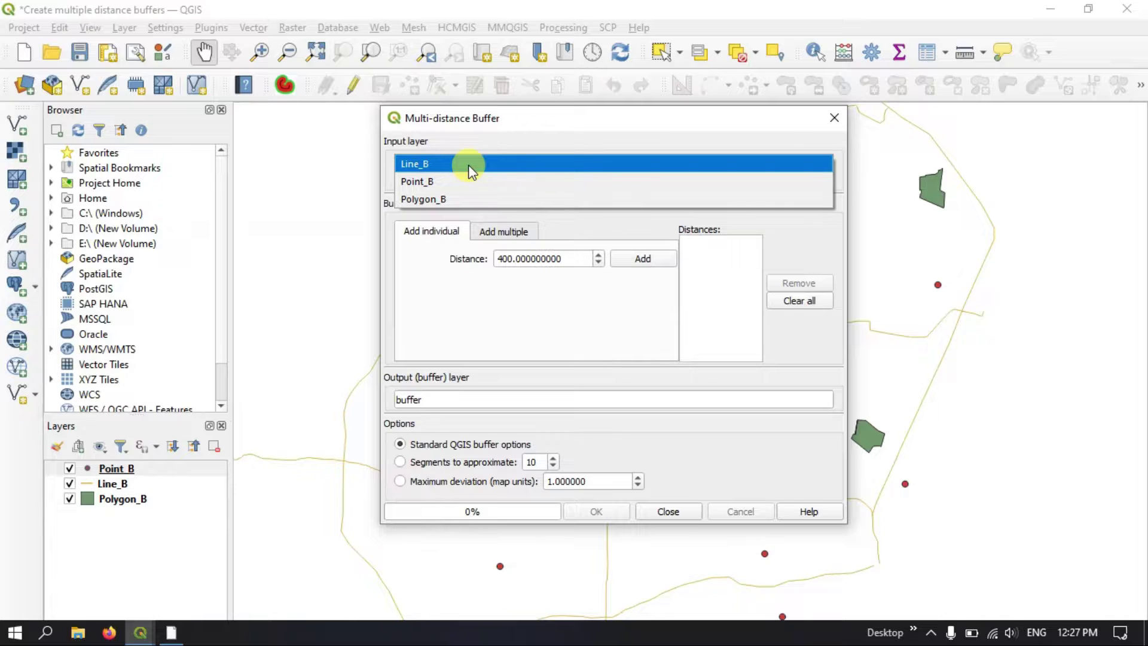
click(454, 182)
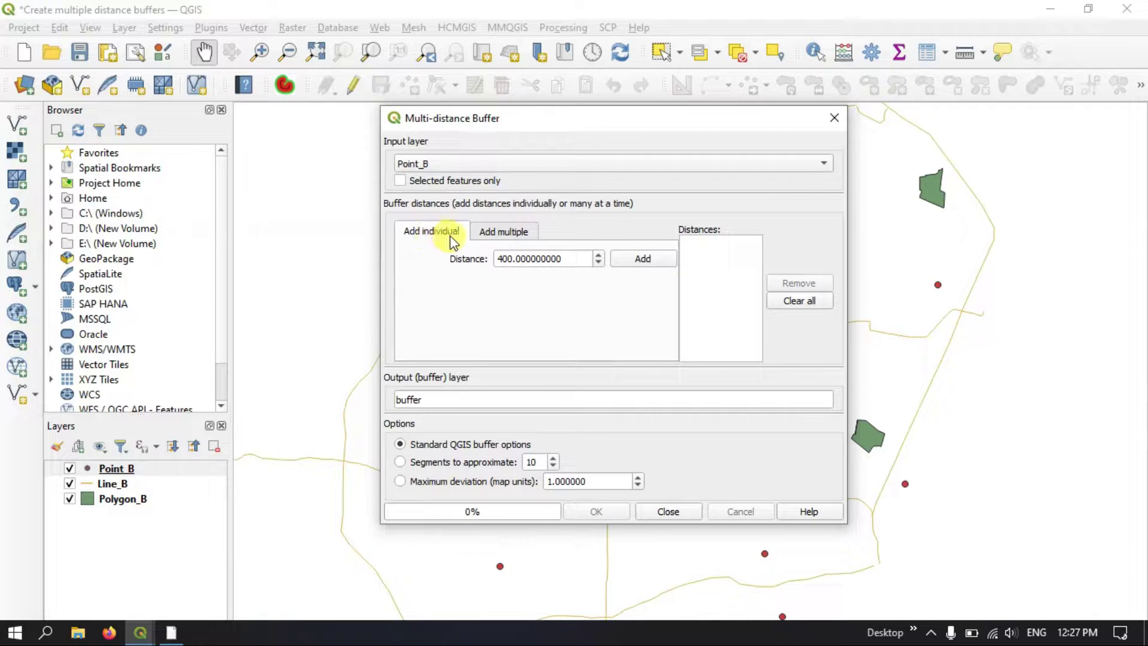
Add individual buffer distances of 100 and 150 to the distance list.
double_click(505, 260)
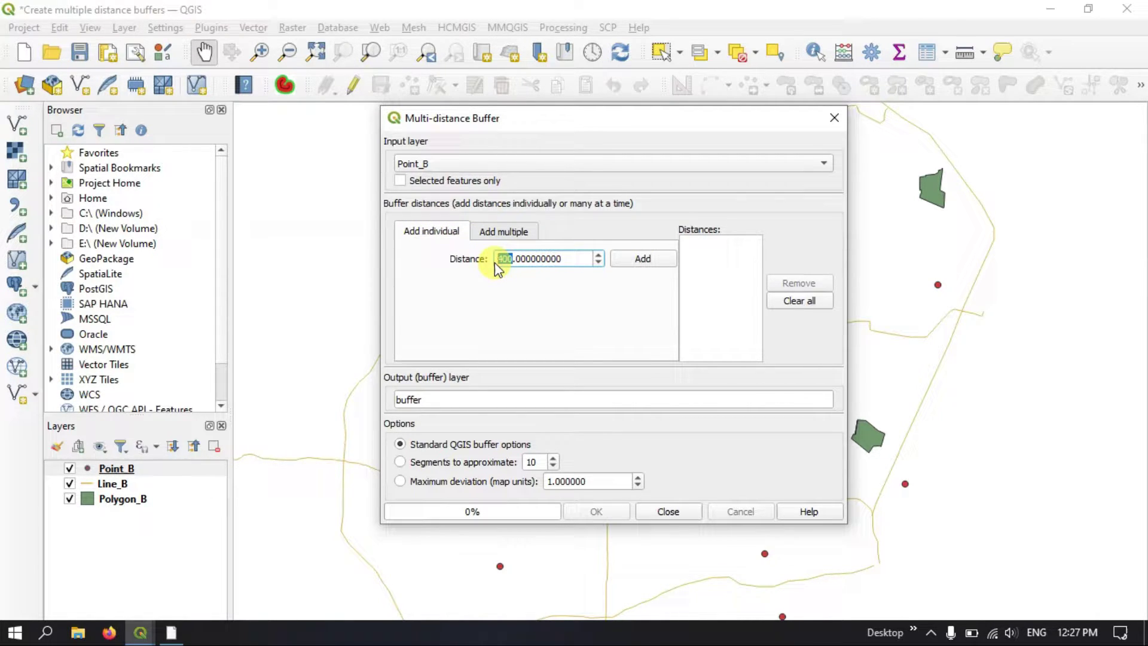
text(100)
click(624, 258)
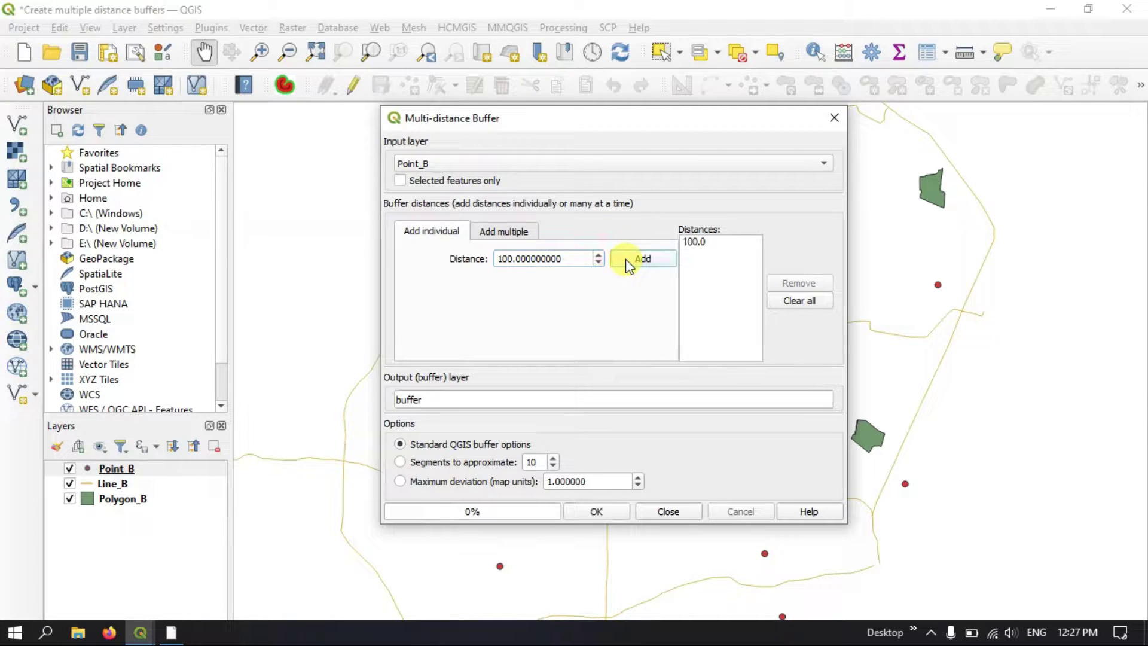
double_click(505, 258)
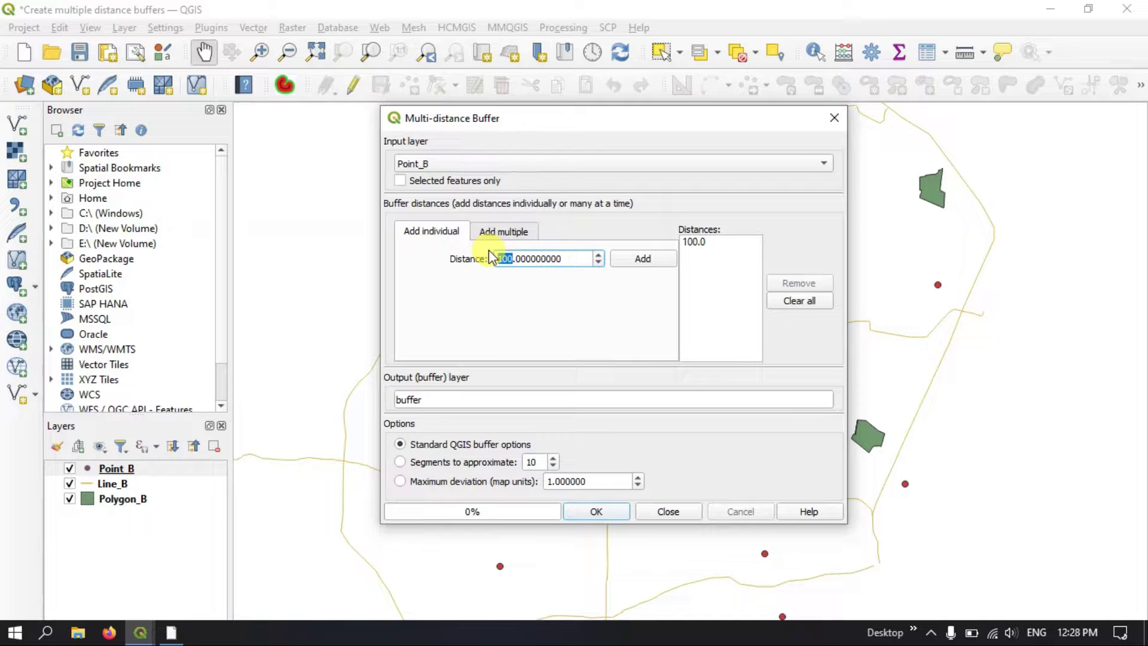
text(150)
click(629, 253)
Add two more individual buffer distances, 250 and 300, to the distance list.
double_click(518, 259)
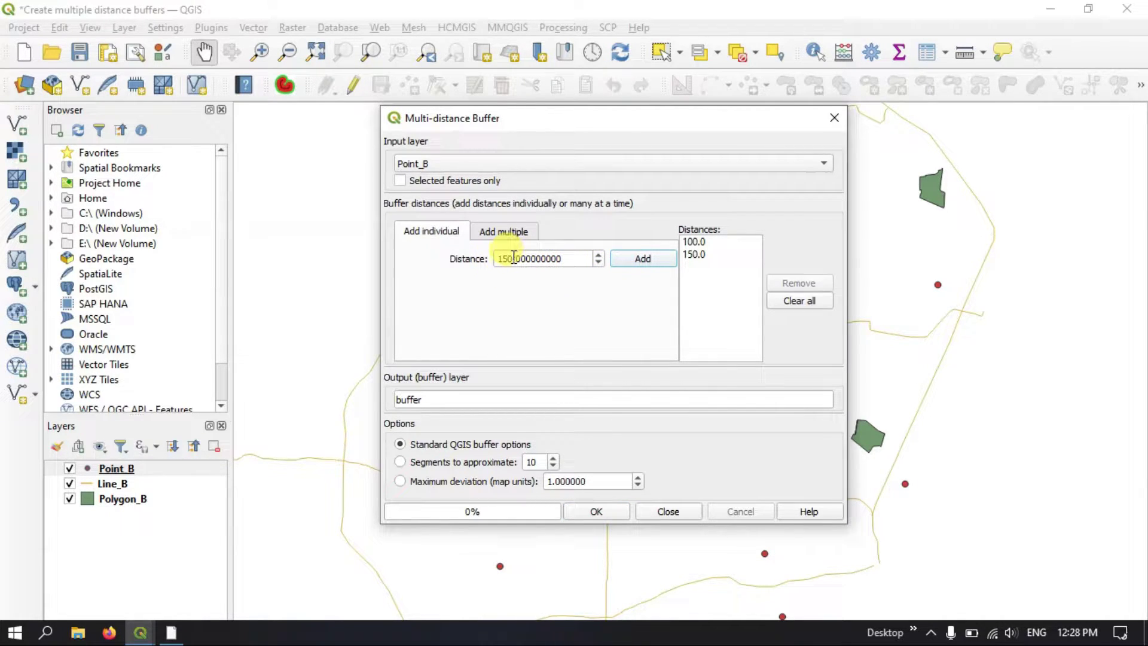
double_click(514, 258)
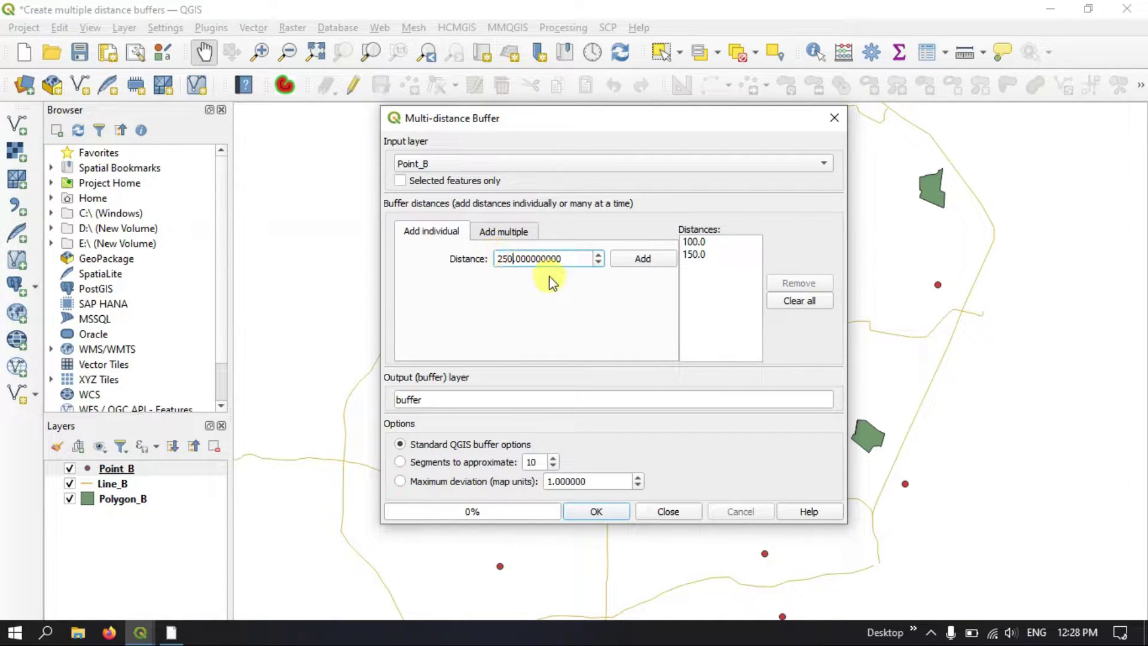
click(651, 263)
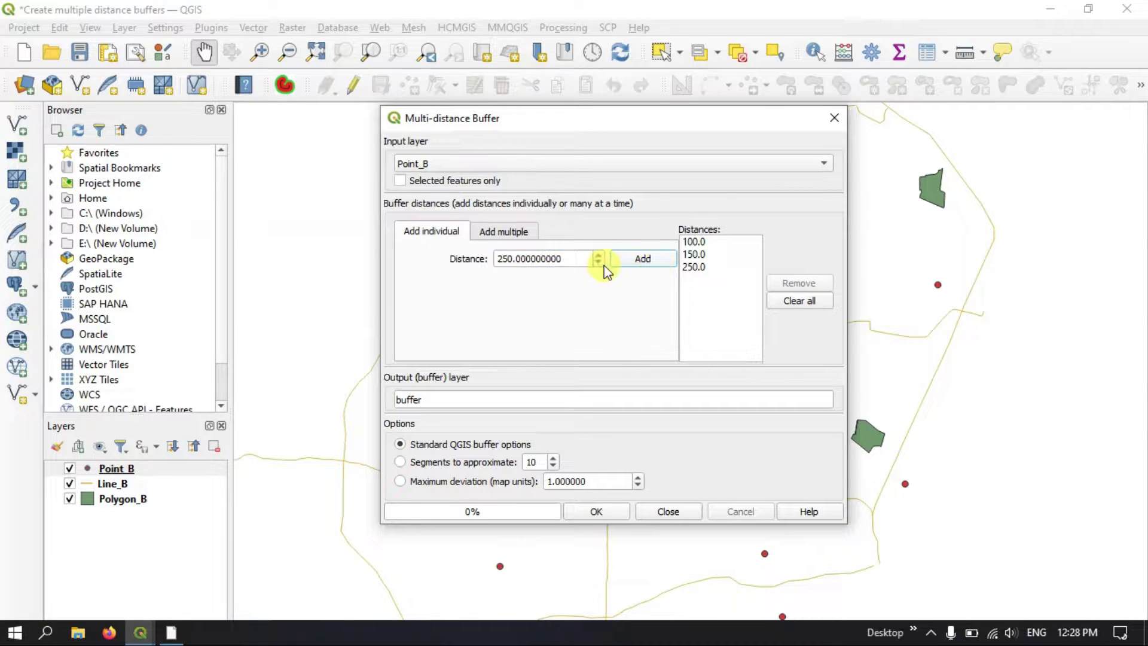
click(512, 262)
double_click(514, 261)
text(300)
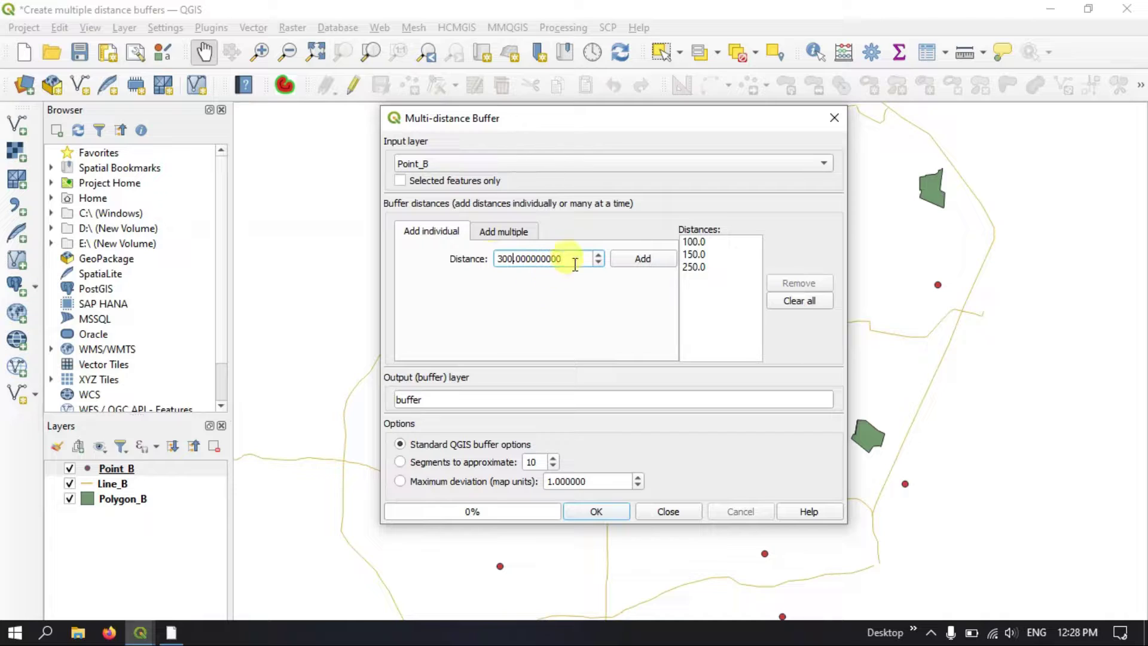
click(628, 263)
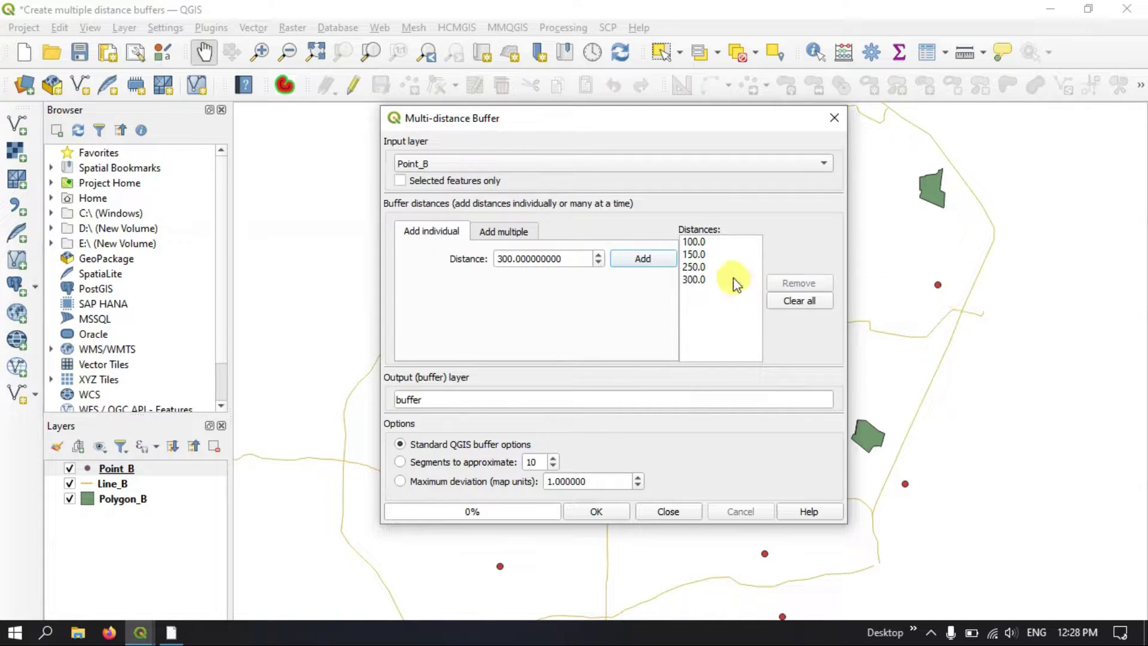
Run the multi-distance buffer on Point_B with the output layer name buffer, and close the dialog.
click(701, 243)
click(701, 254)
click(701, 267)
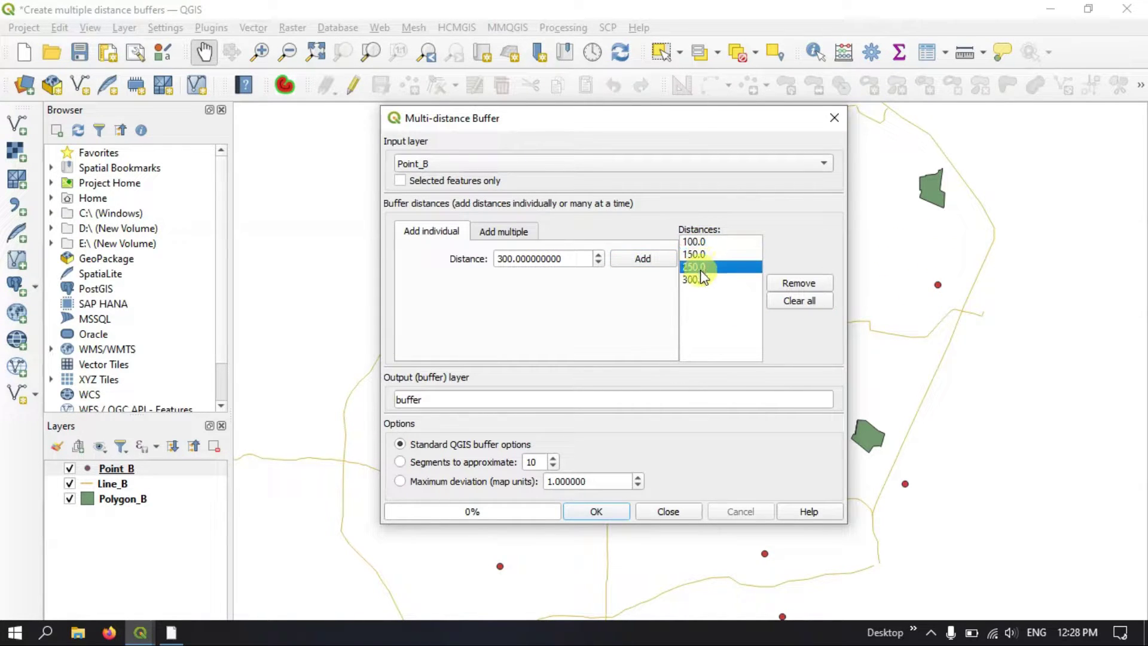
click(702, 279)
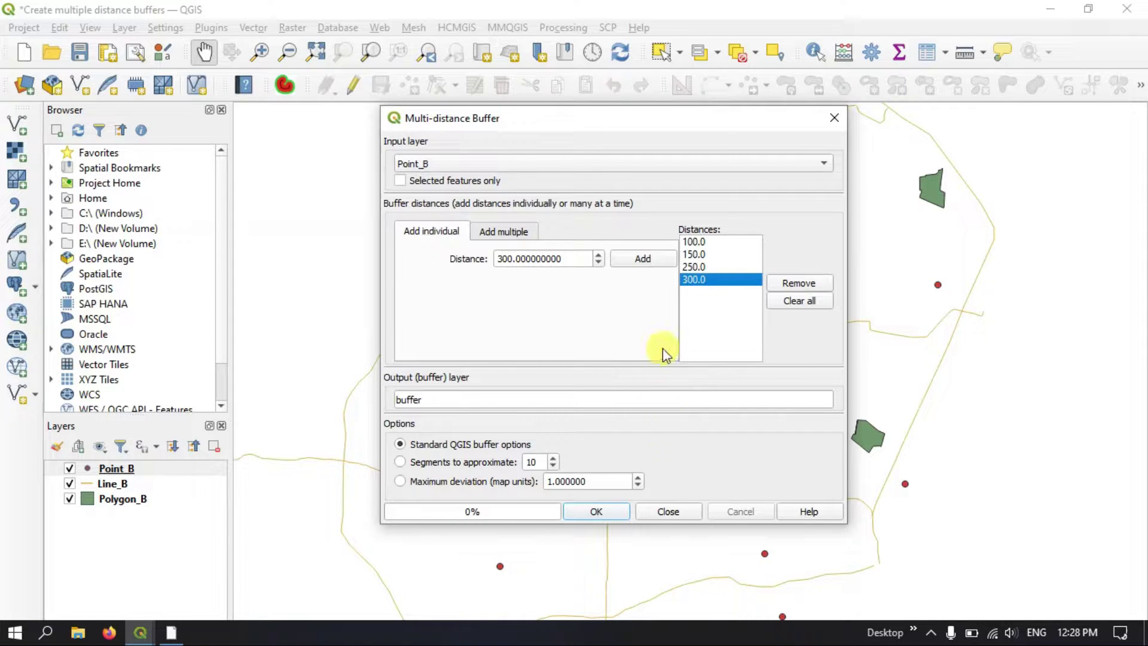
drag(612, 114, 588, 75)
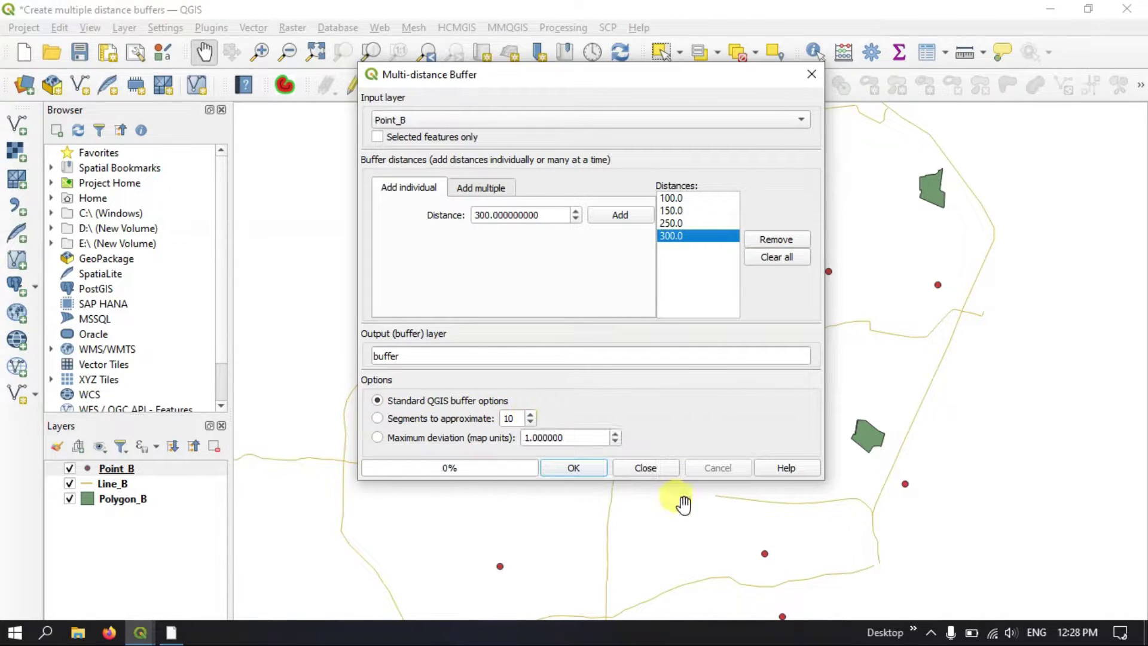
click(576, 469)
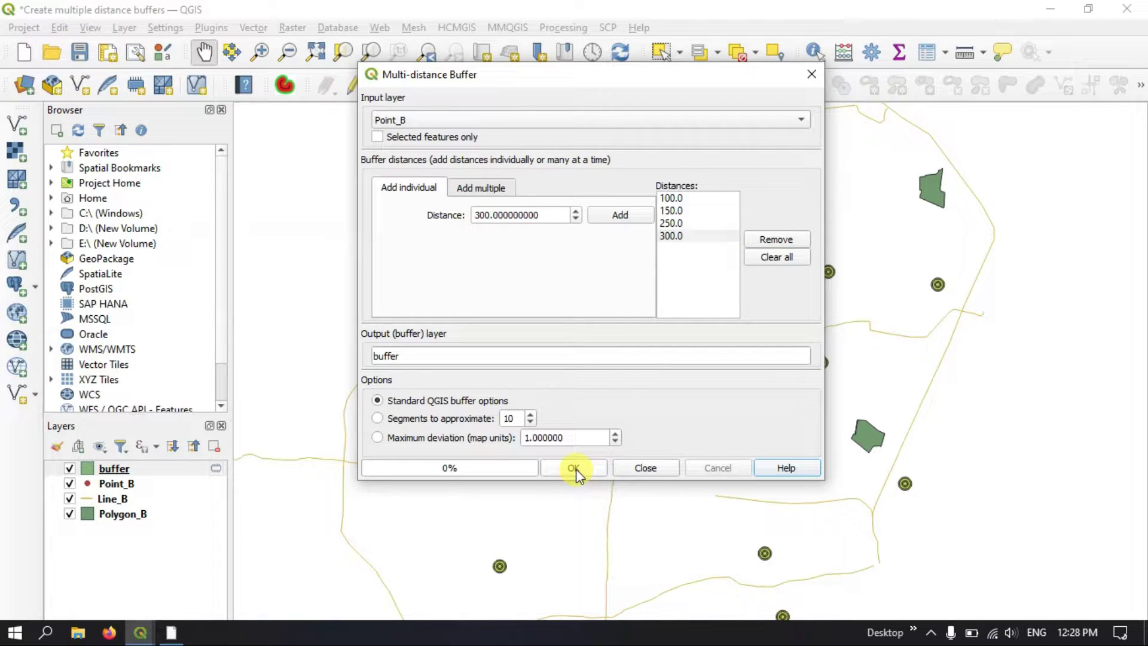
click(812, 74)
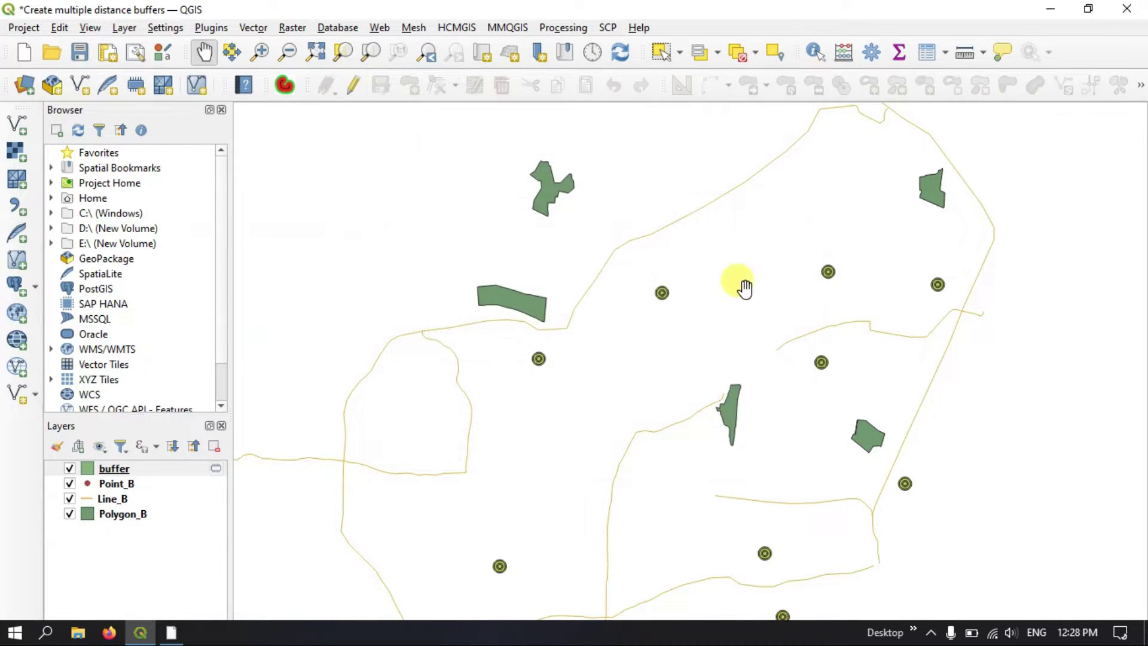
Move the Point_B layer above the buffer layer so the points draw on top of the rings.
scroll(673, 290, up, 5)
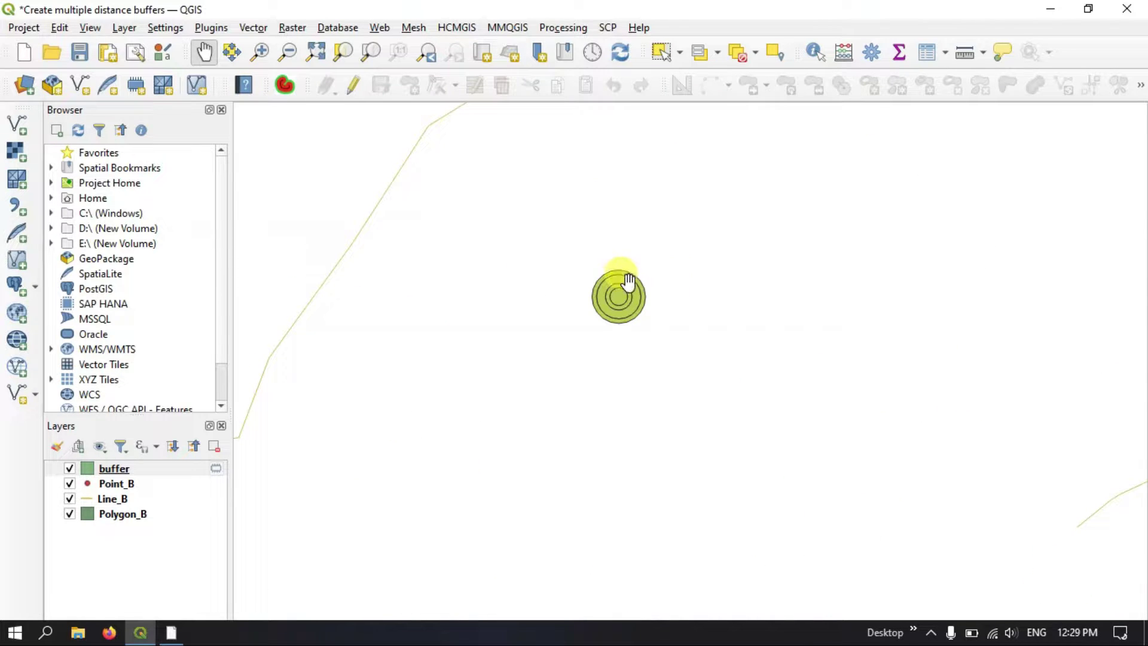
scroll(622, 275, up, 3)
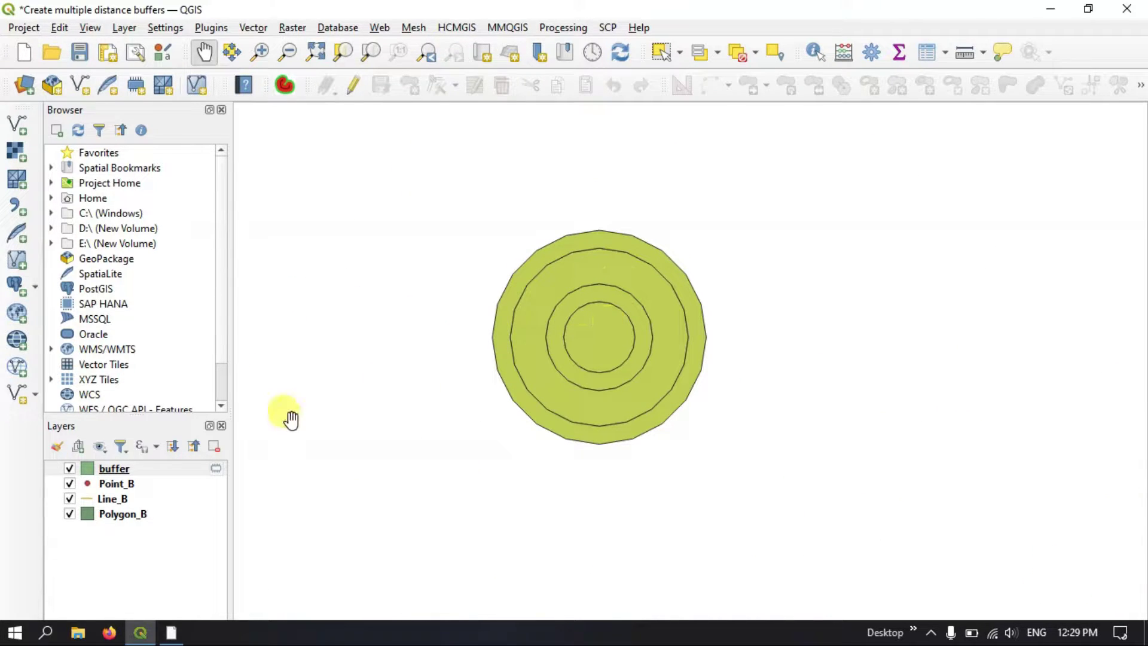
drag(78, 483, 69, 461)
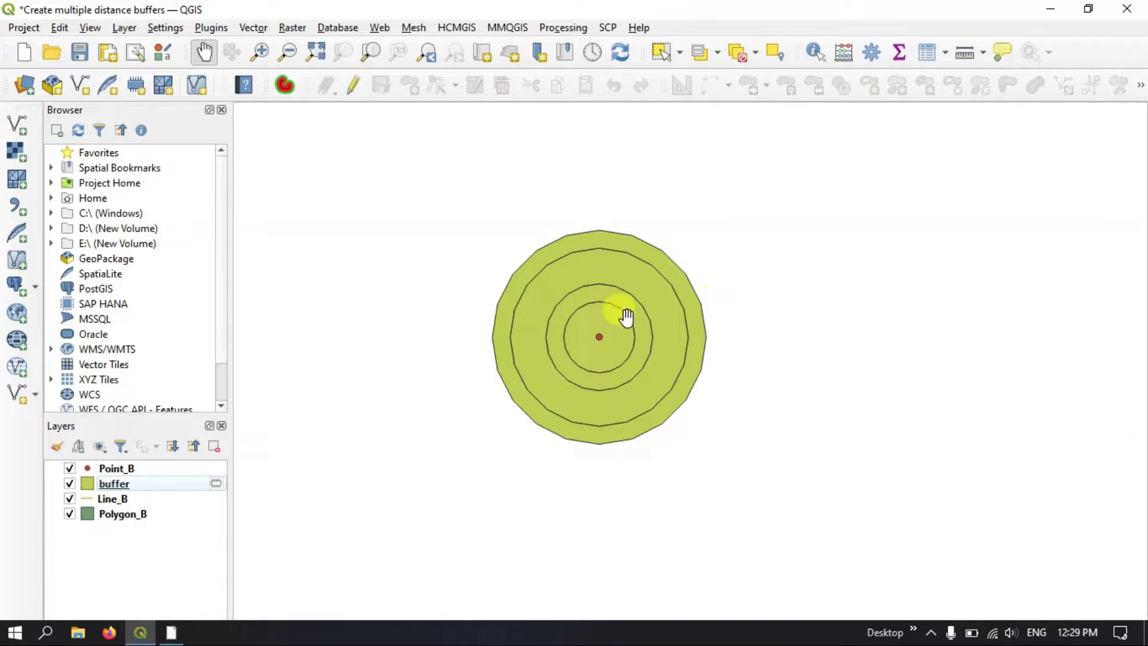
scroll(625, 317, up, 1)
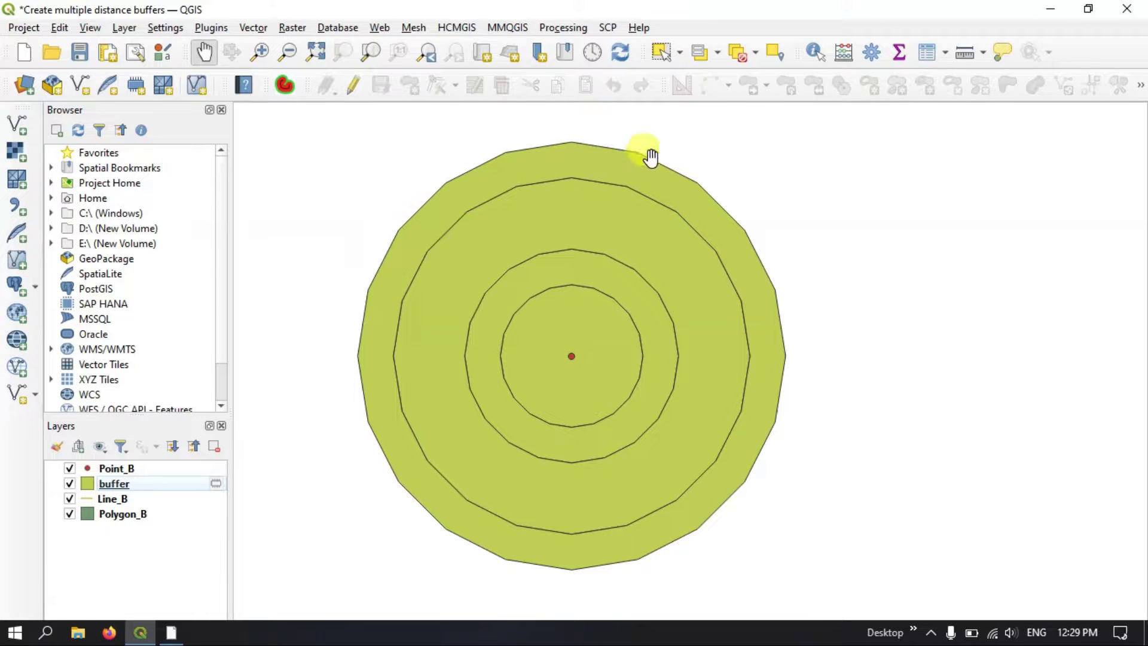
click(282, 89)
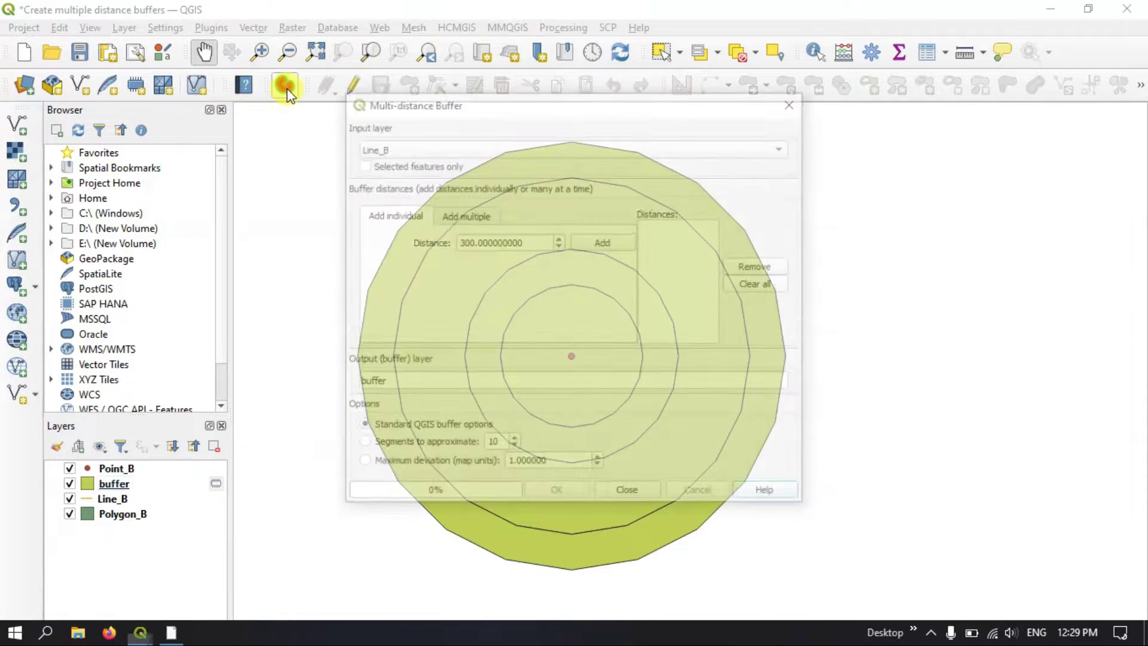
drag(445, 102, 182, 31)
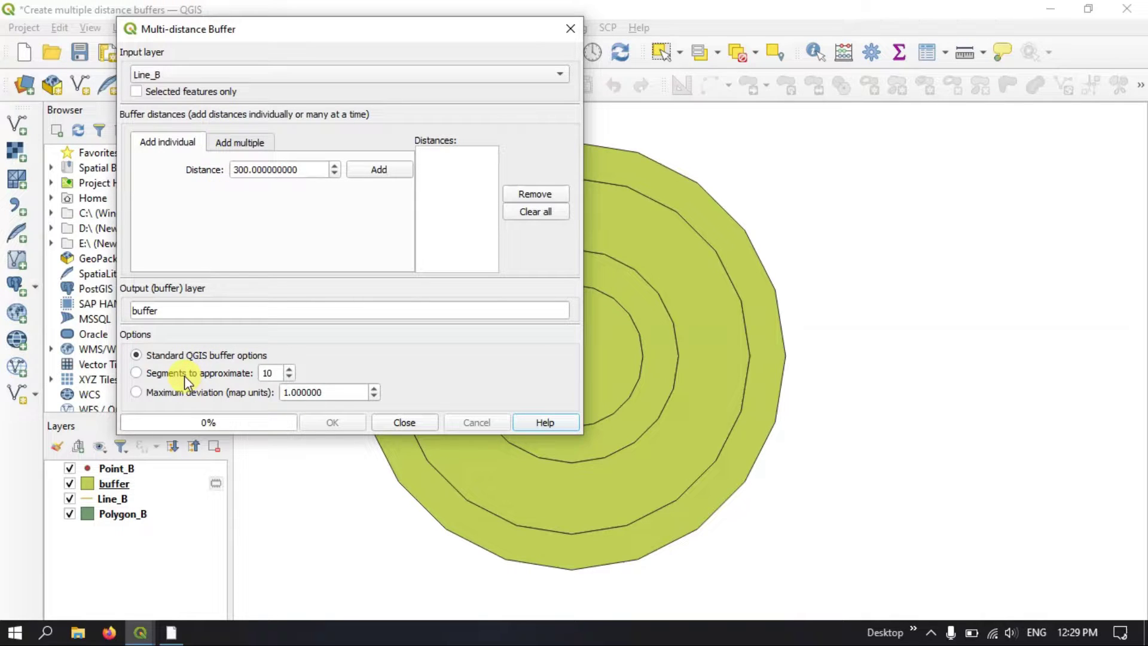
mouse_move(186, 376)
click(167, 375)
double_click(265, 372)
click(565, 27)
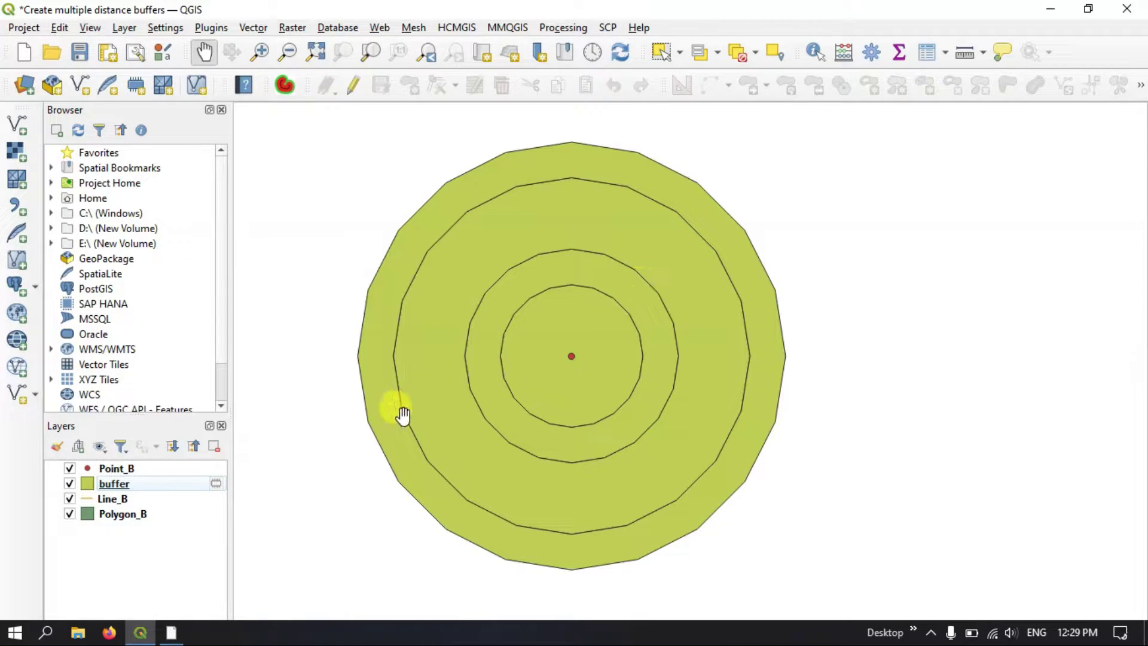
Style the buffer layer with Categorized symbology on the distance field and classify its values.
right_click(136, 487)
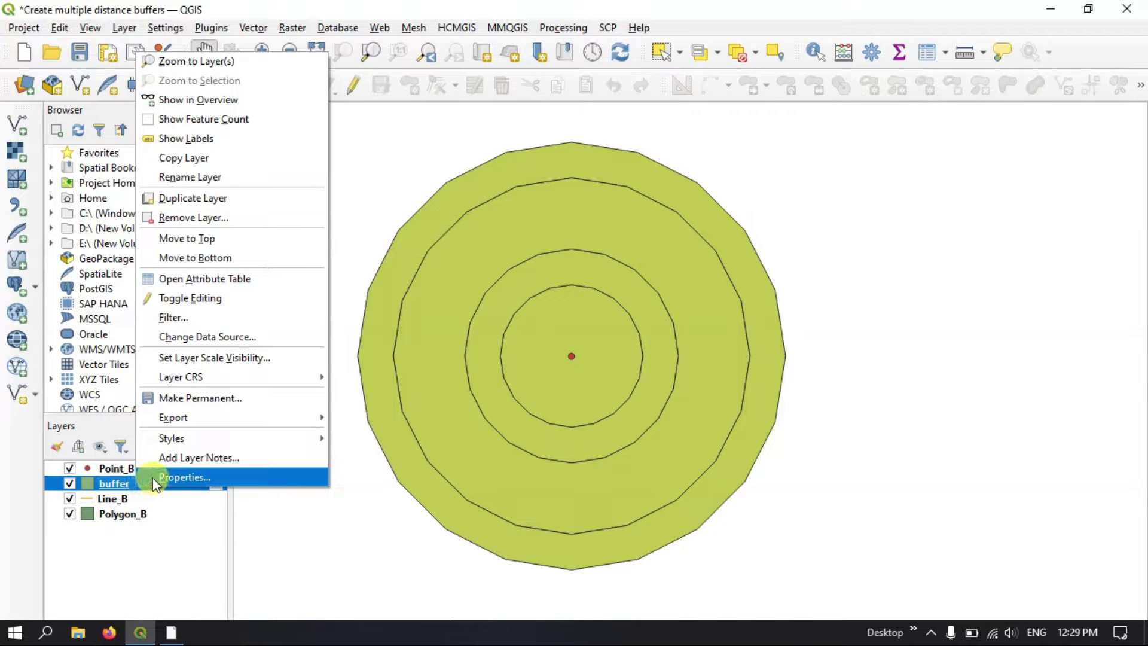
click(152, 477)
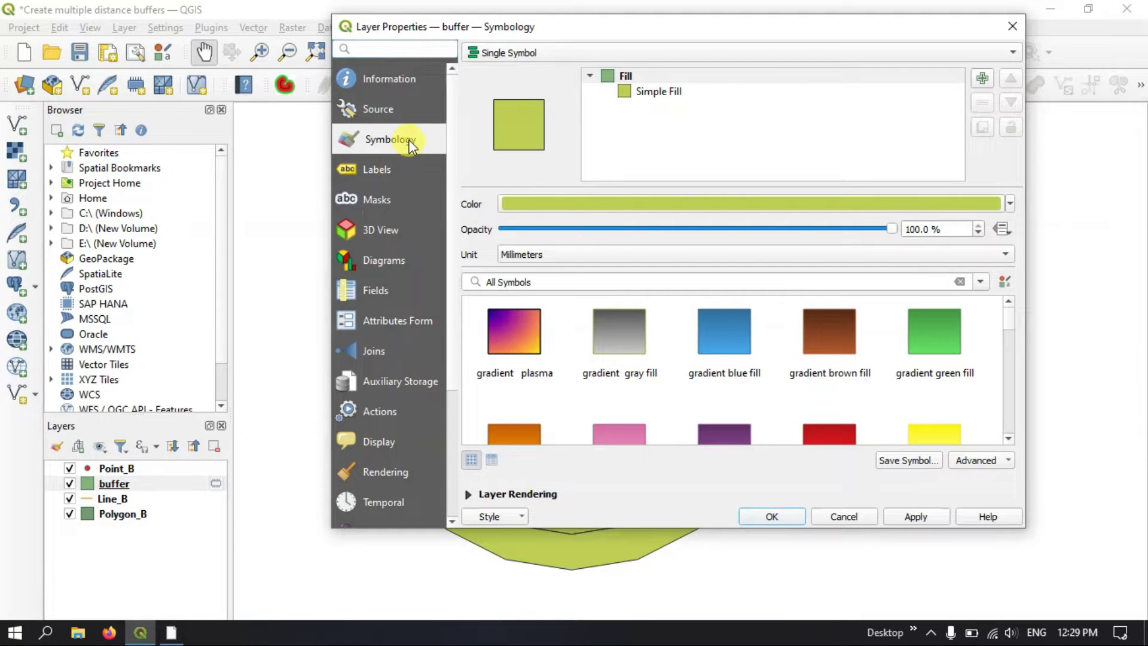
click(508, 53)
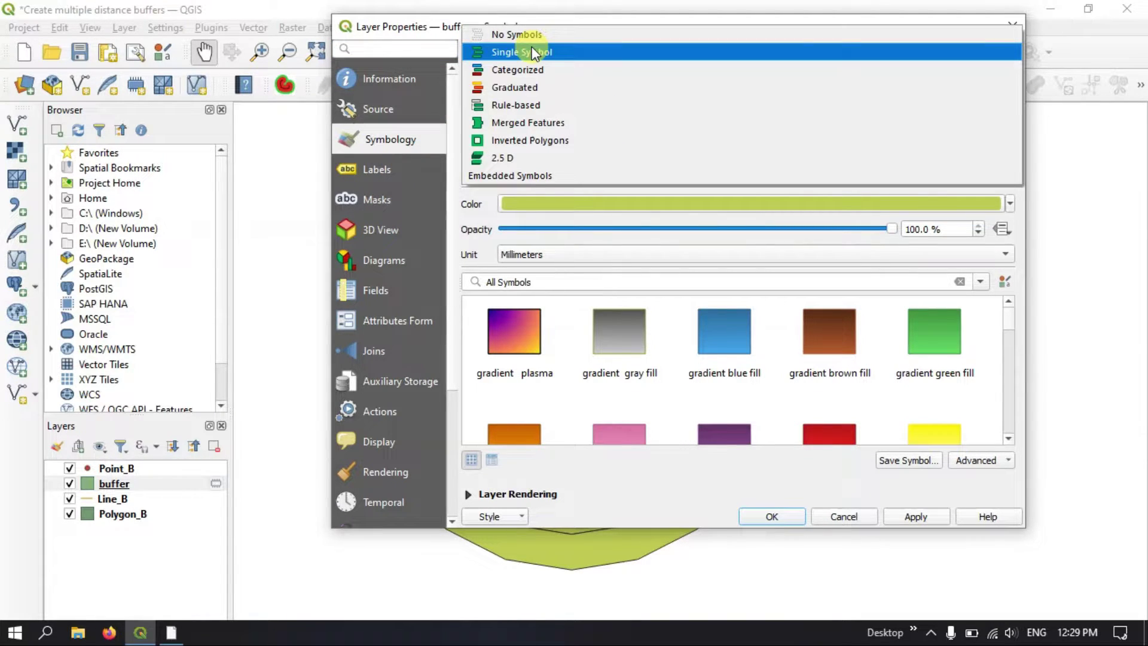
click(543, 72)
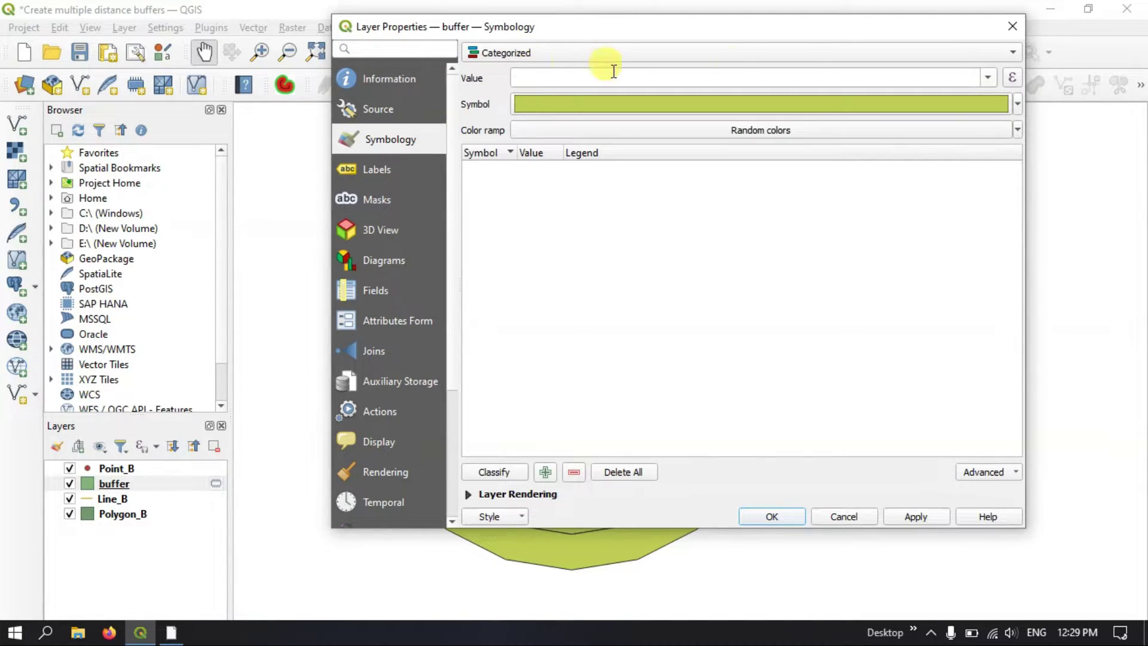
click(988, 77)
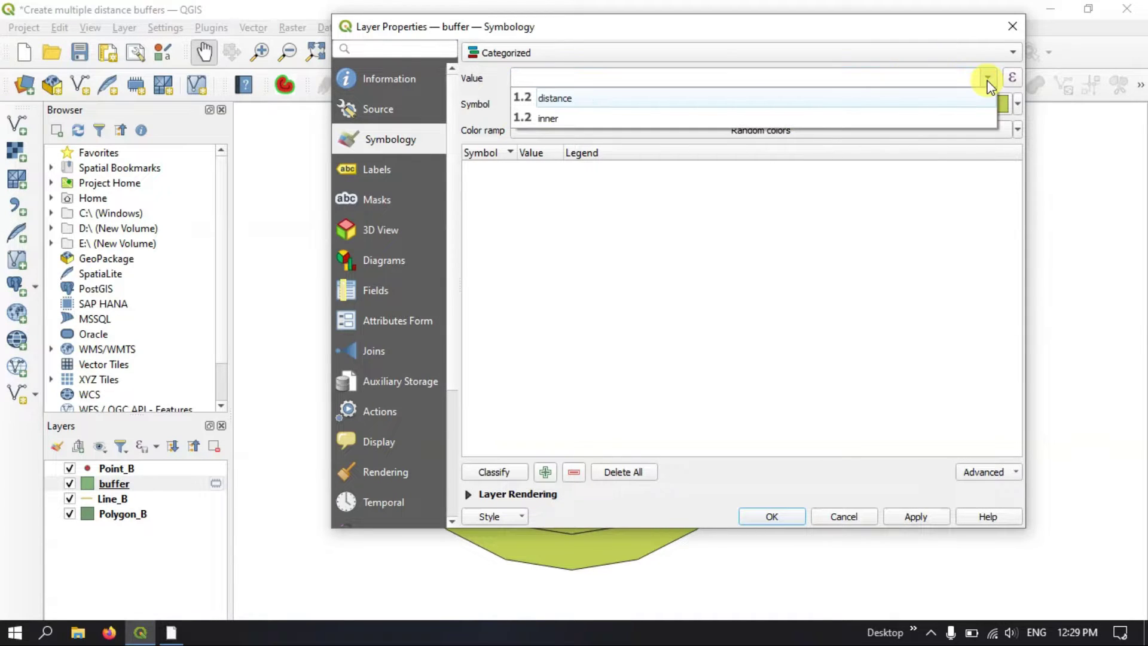
click(601, 101)
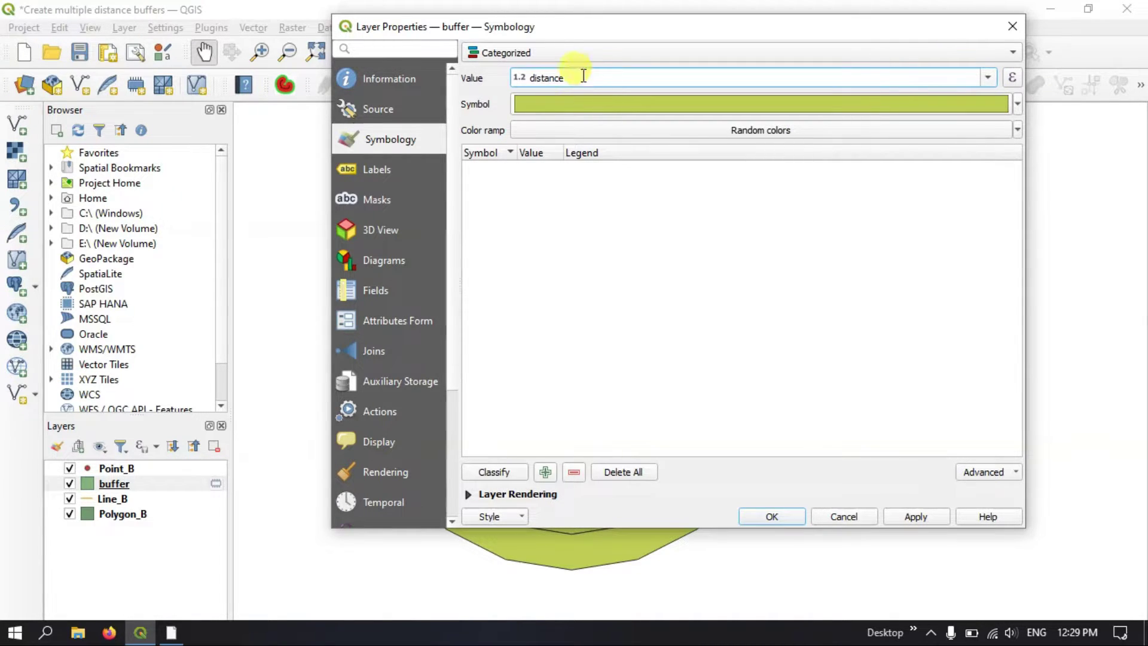
drag(618, 27, 658, 28)
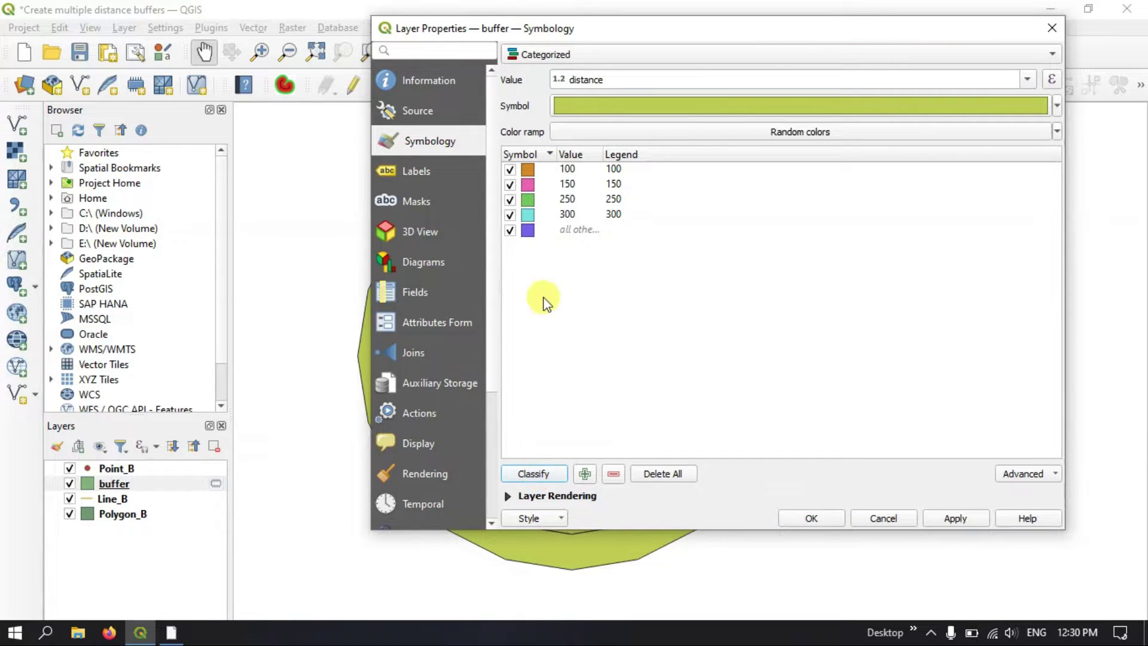
Turn off the all other values category and apply the symbology to the buffer layer.
click(523, 233)
click(509, 231)
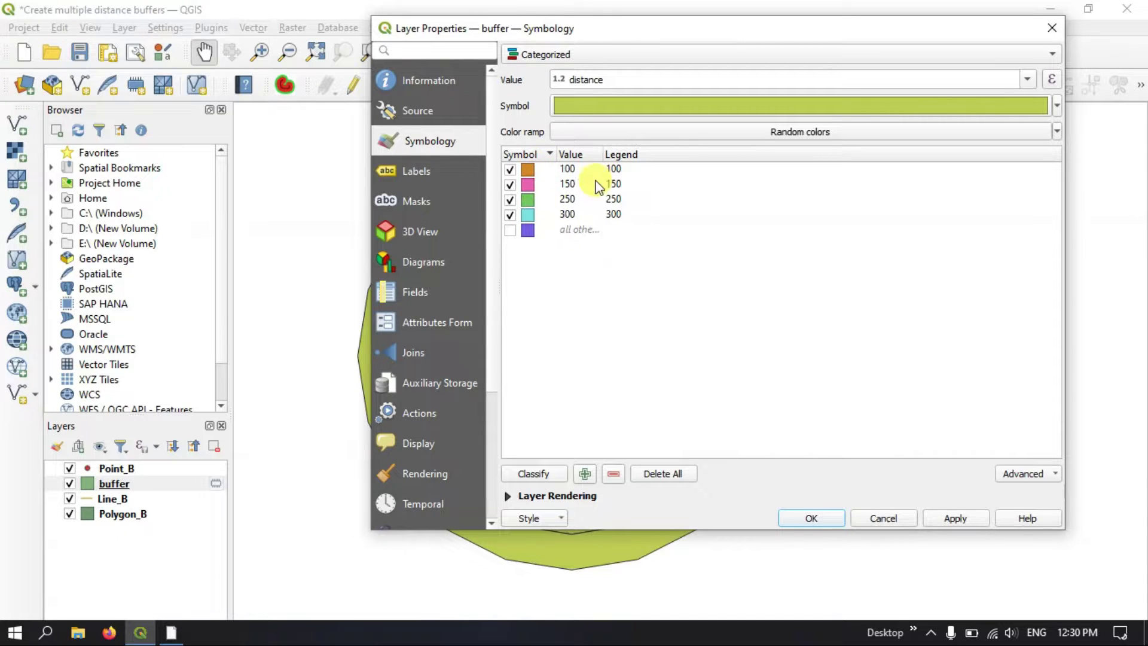
click(951, 518)
click(812, 518)
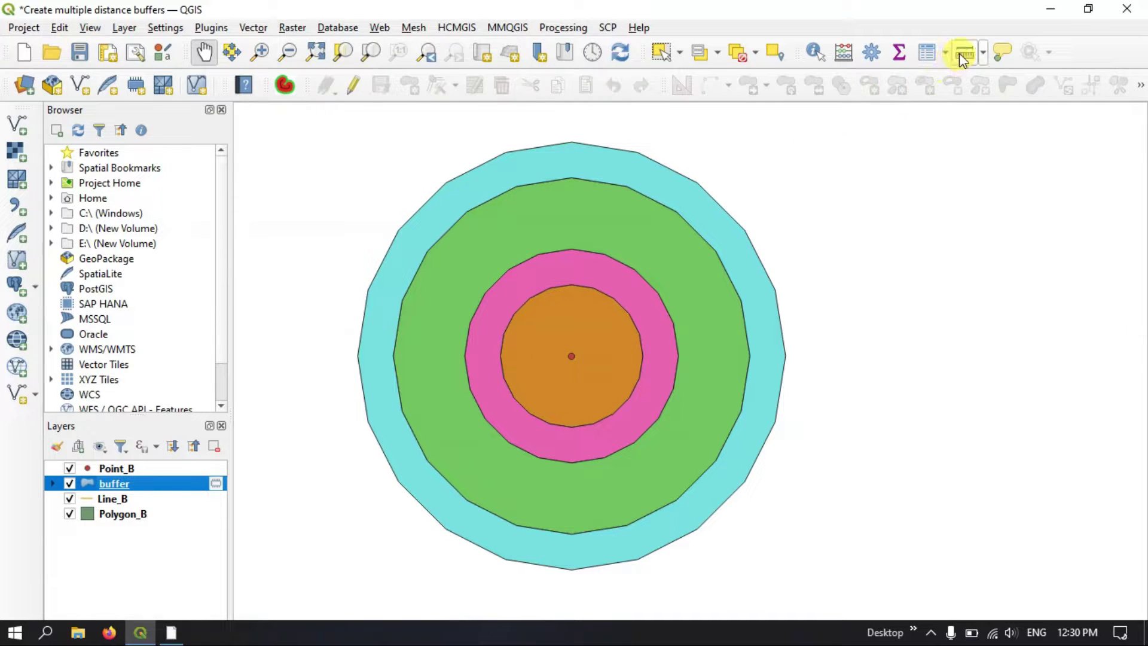
Expand the buffer legend and measure the distance from the centre point to the outermost ring's edge.
click(52, 484)
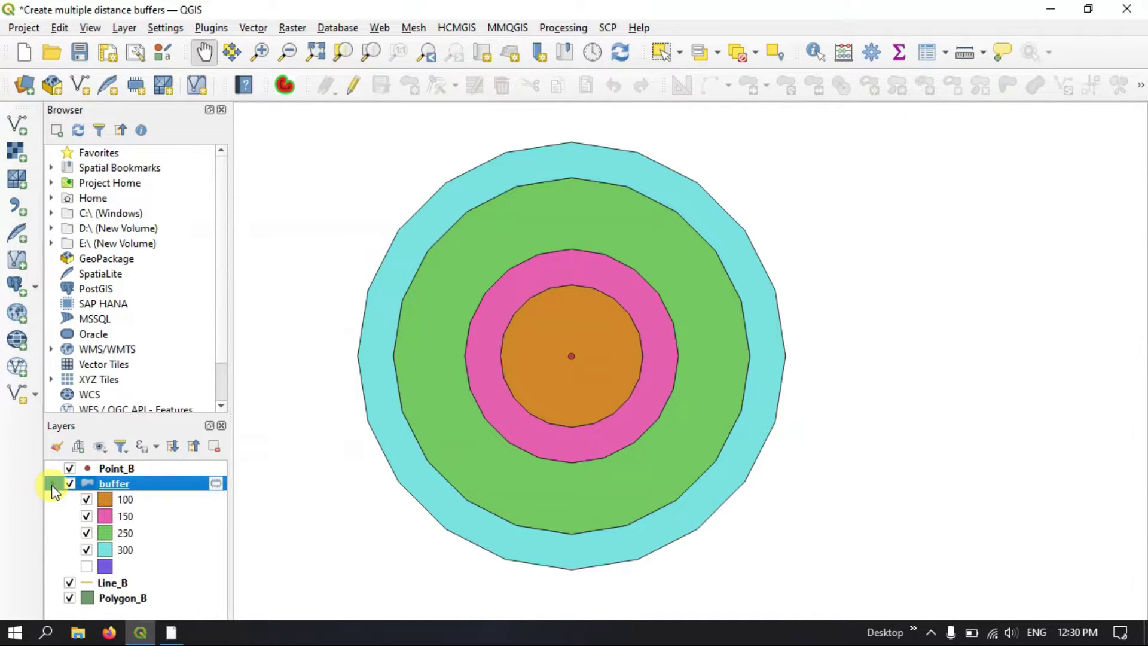
click(964, 52)
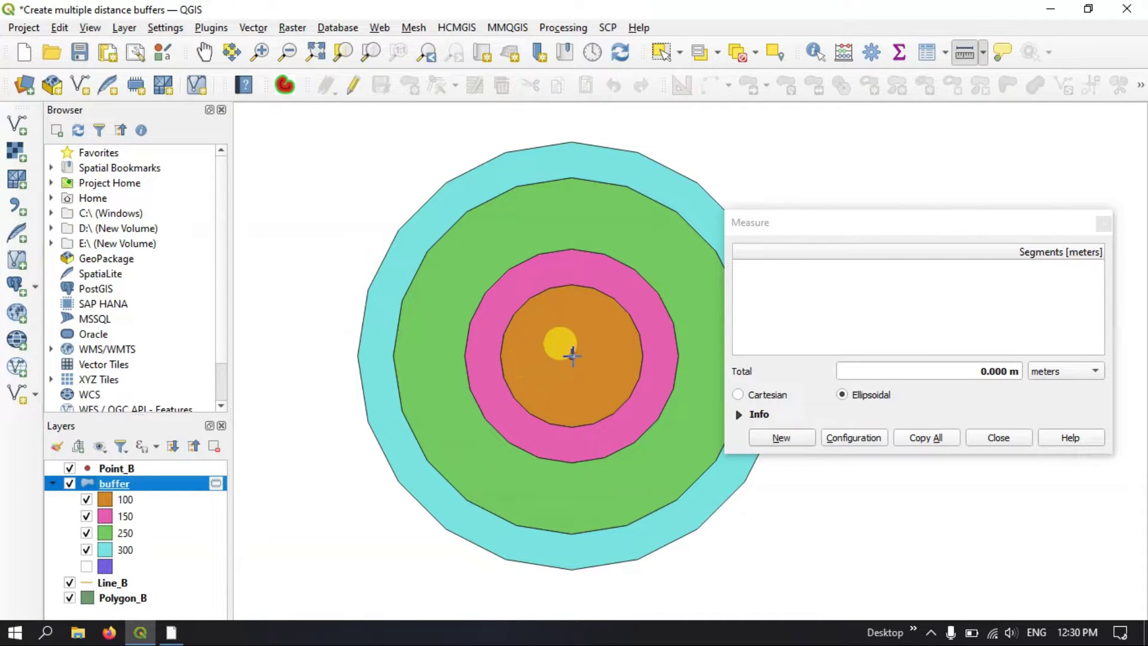
click(571, 356)
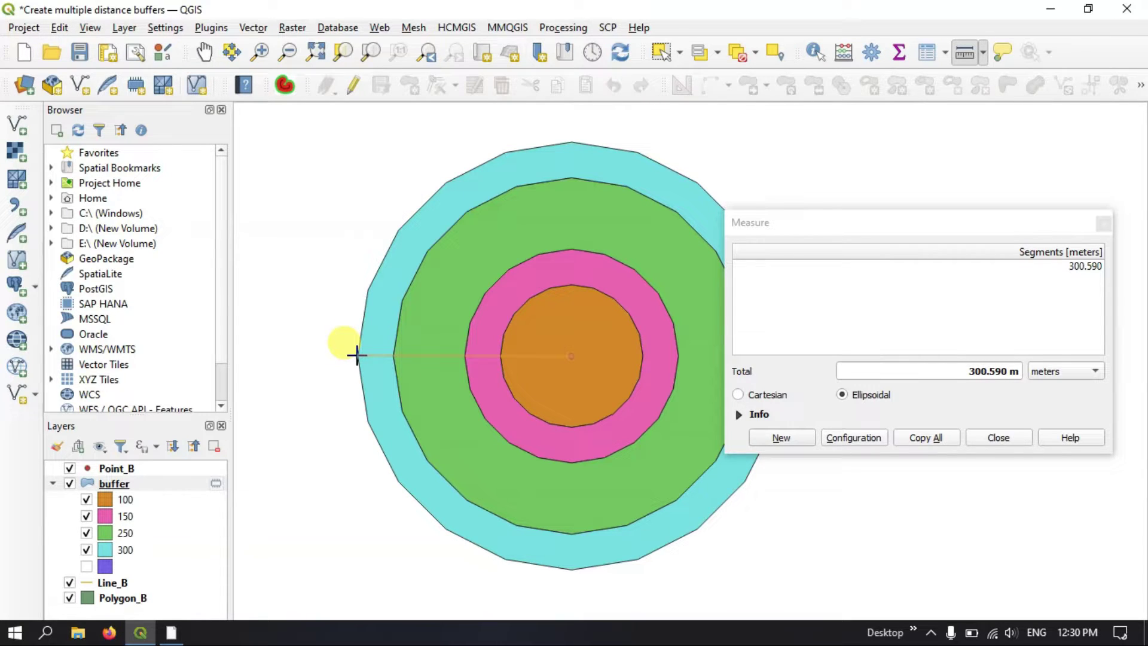
click(1103, 223)
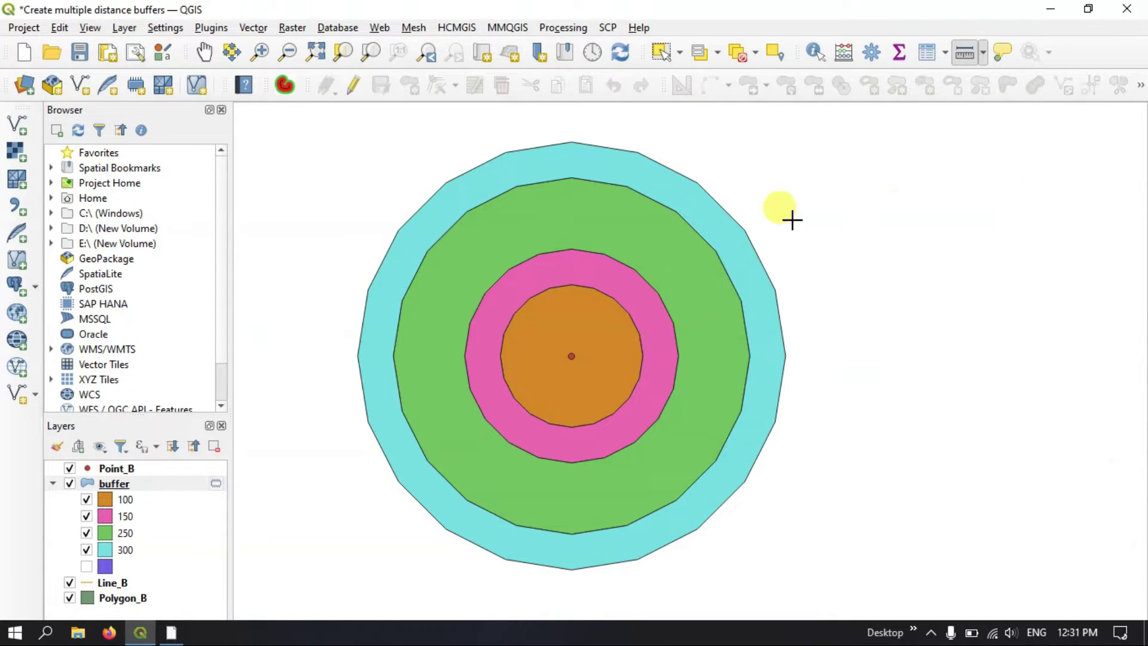
Collapse the buffer legend and hide the buffer and Point_B layers.
click(54, 484)
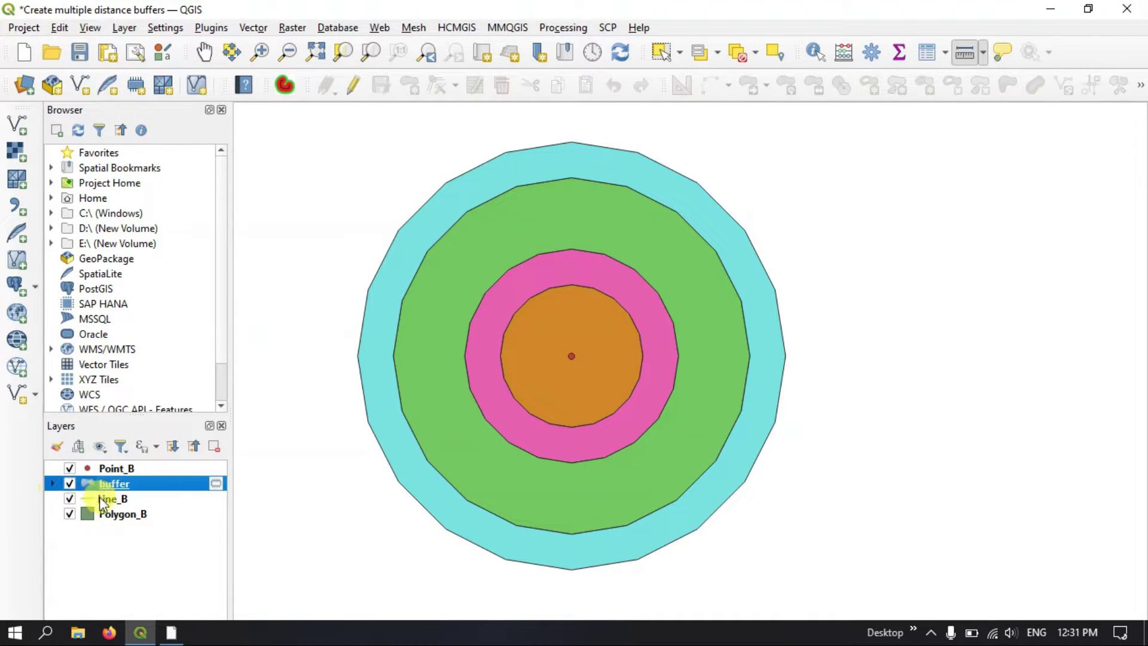
click(70, 483)
click(70, 468)
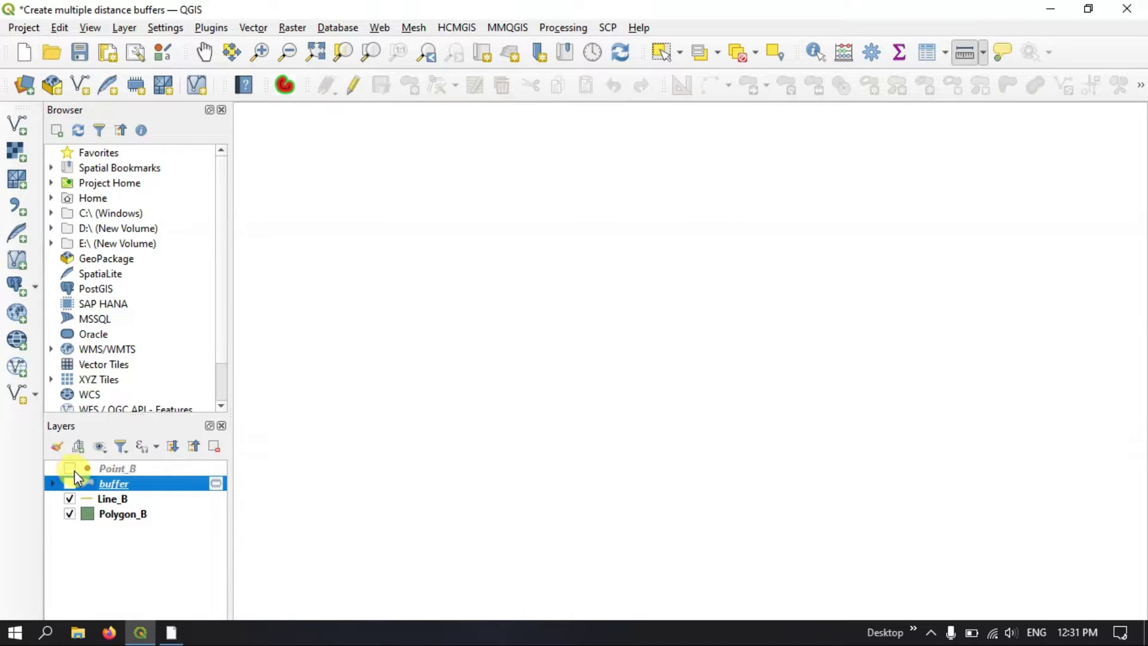
Start a new multi-distance buffer with Line_B as the input layer.
click(286, 87)
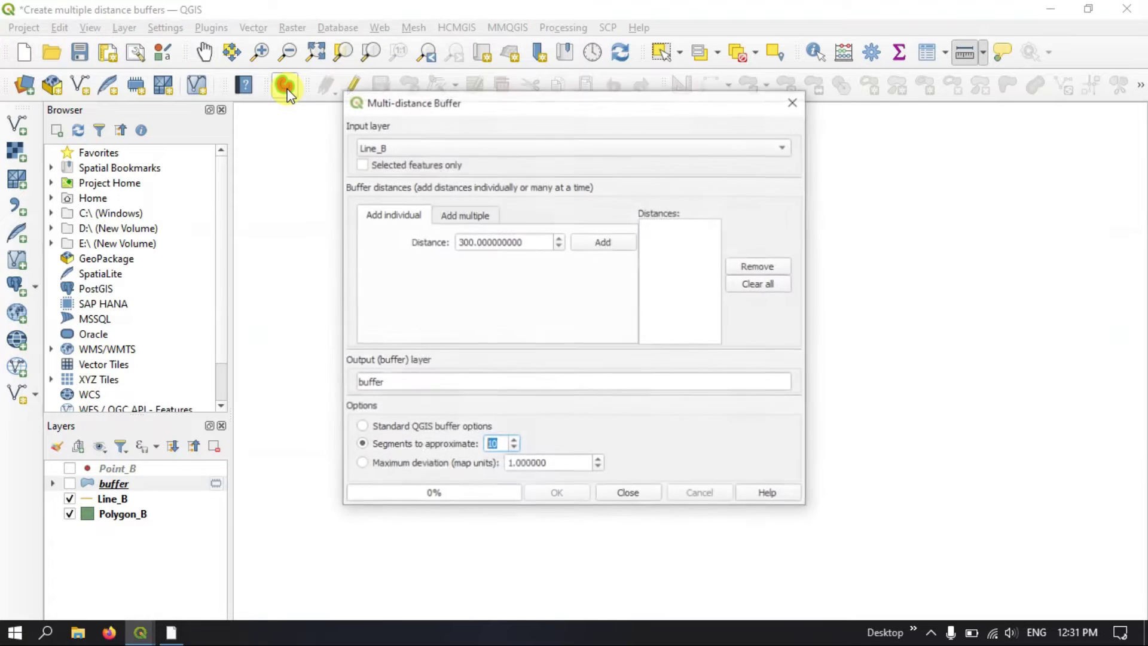
click(470, 149)
click(470, 147)
click(470, 147)
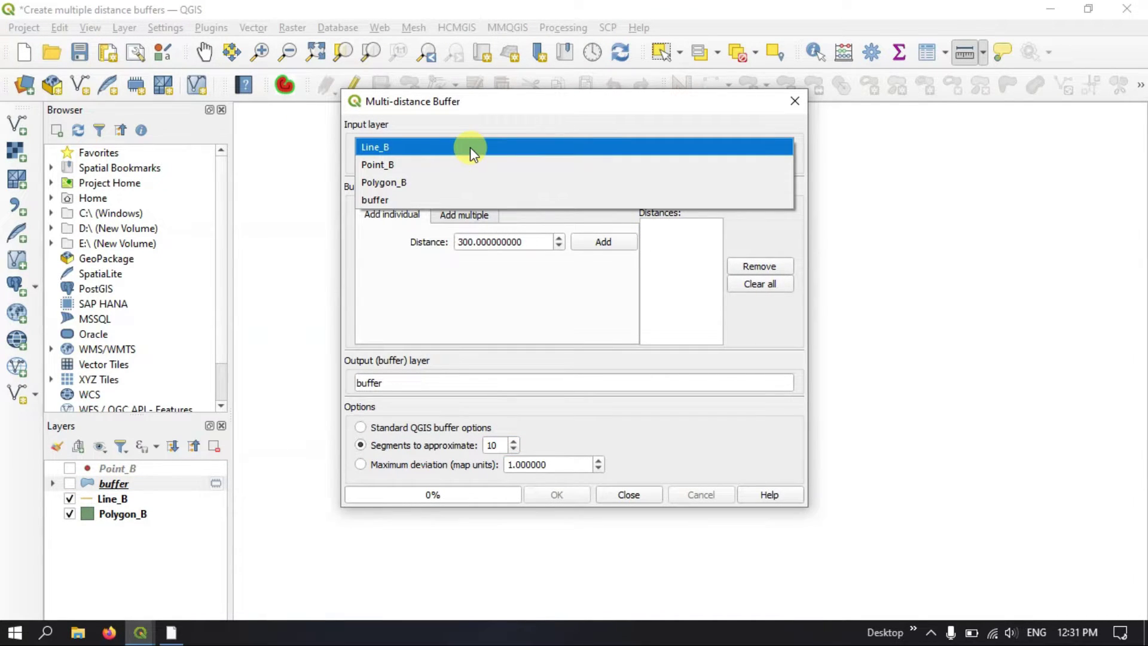
click(410, 149)
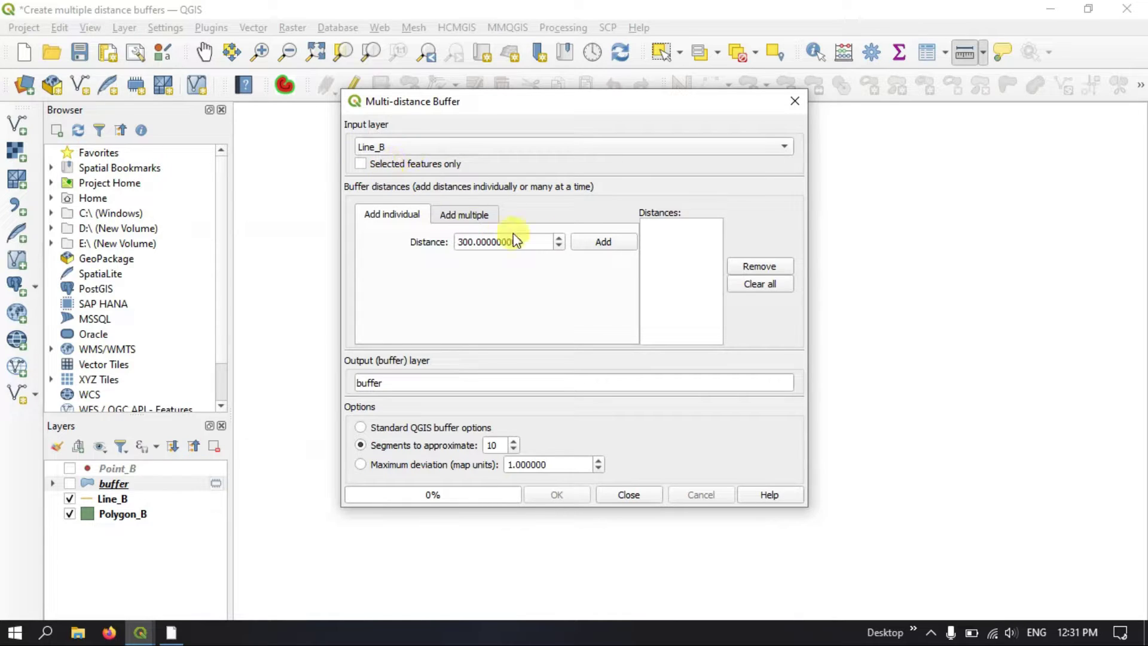
Add individual buffer distances of 150, 300 and 500 to the distance list.
click(472, 241)
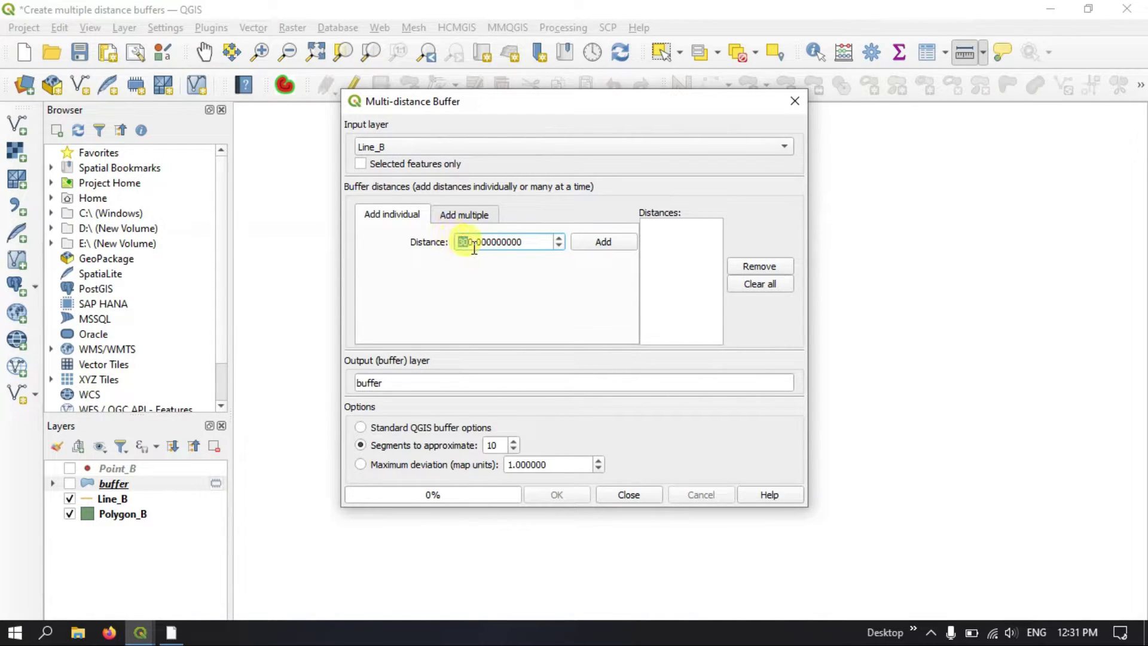
drag(472, 242, 453, 247)
text(150)
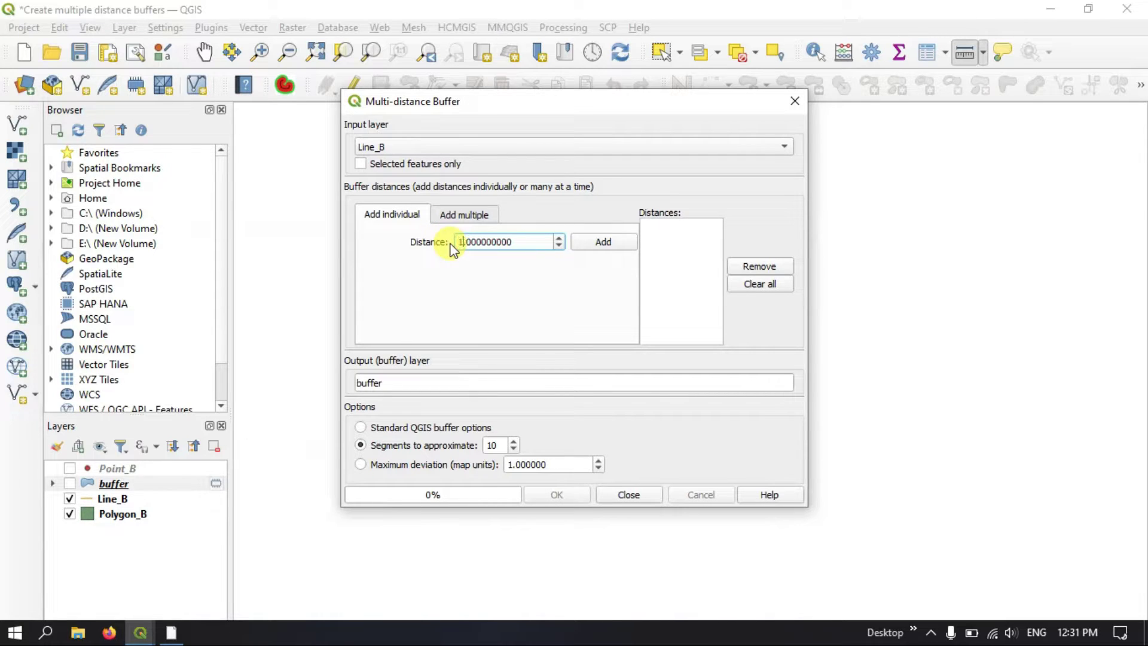
click(590, 242)
drag(474, 244, 450, 241)
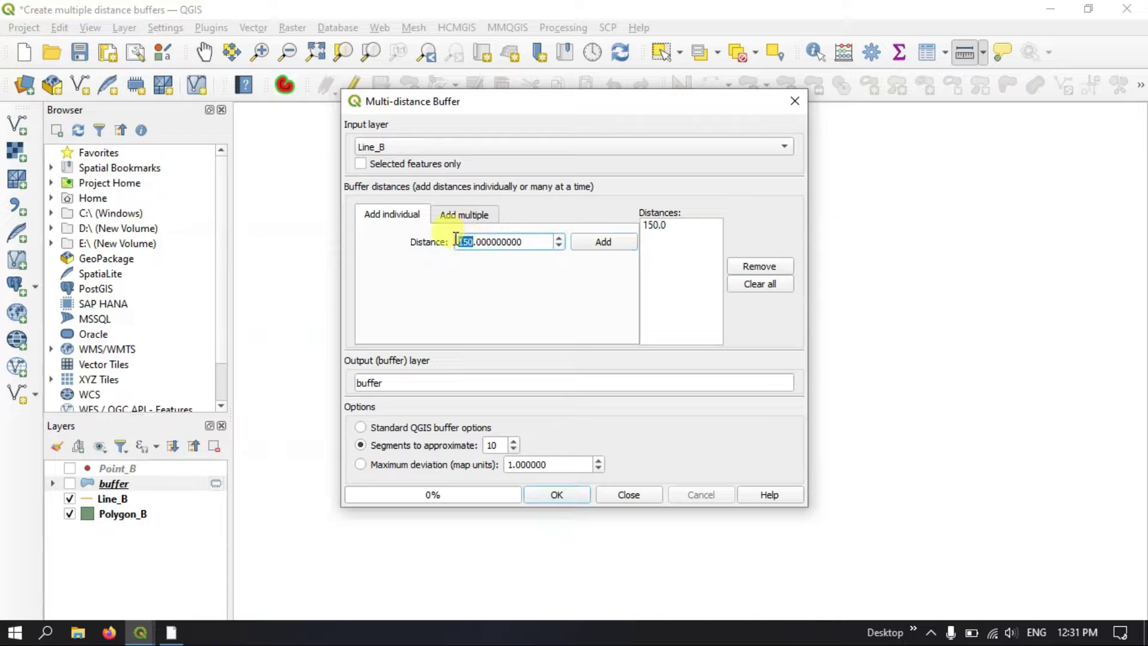
text(300)
click(592, 252)
drag(475, 246, 457, 244)
text(500)
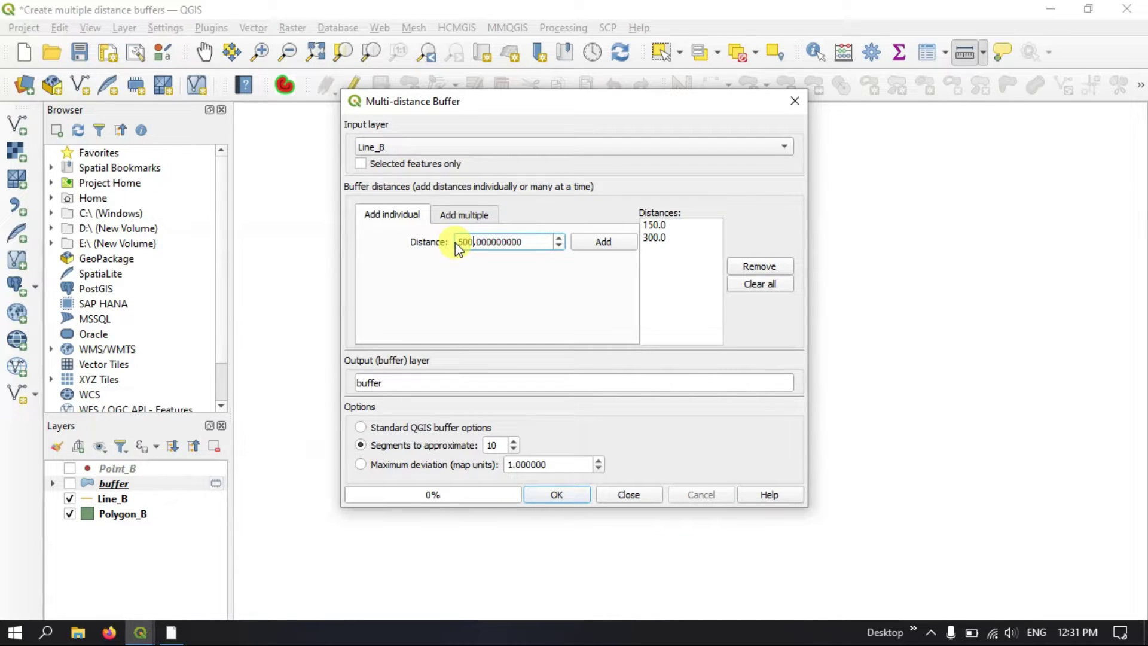
click(627, 249)
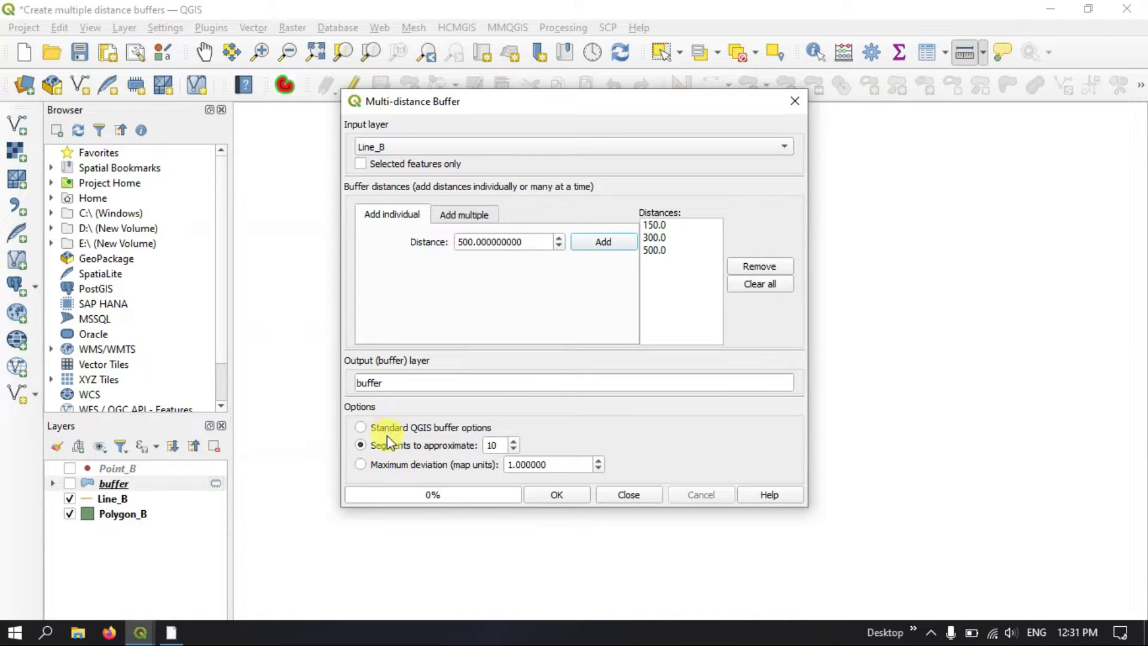
Set the segments to approximate to 15 and run the multi-distance buffer on Line_B.
click(501, 443)
drag(502, 442, 491, 444)
text(15)
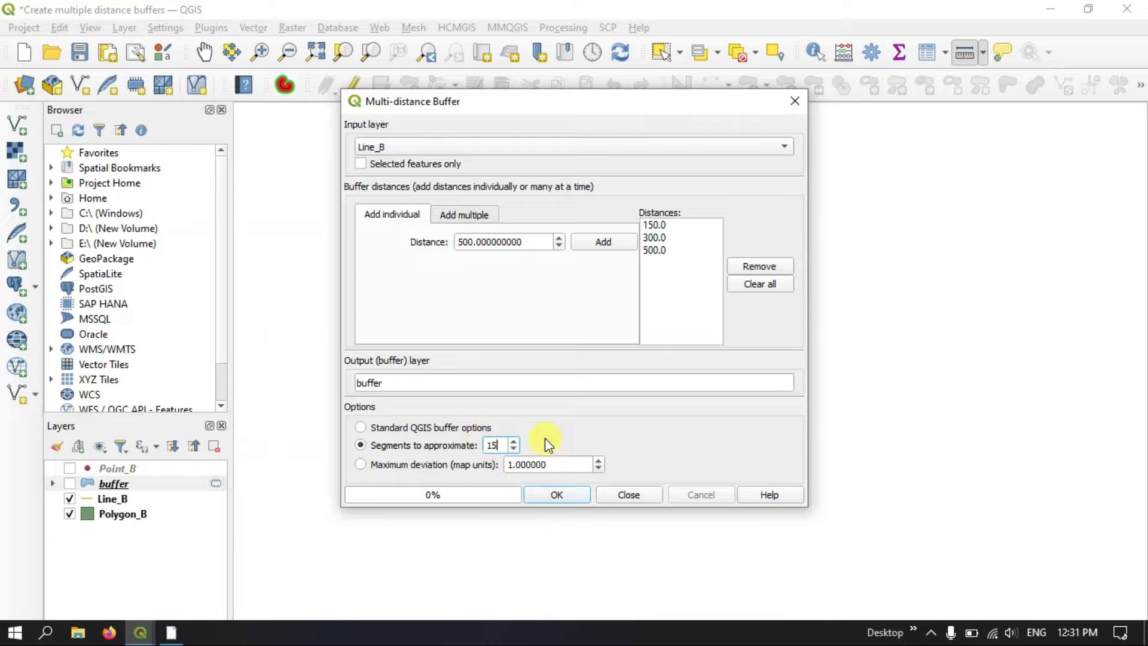
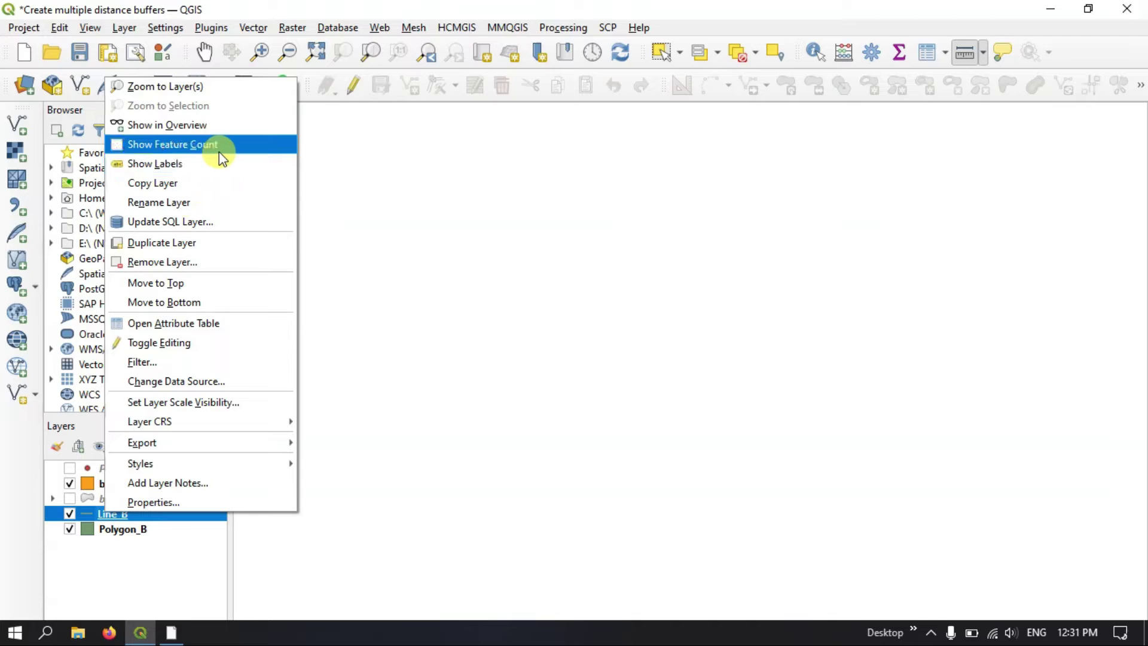
Move the Line_B layer above the new buffer layer so the lines draw on top.
click(227, 89)
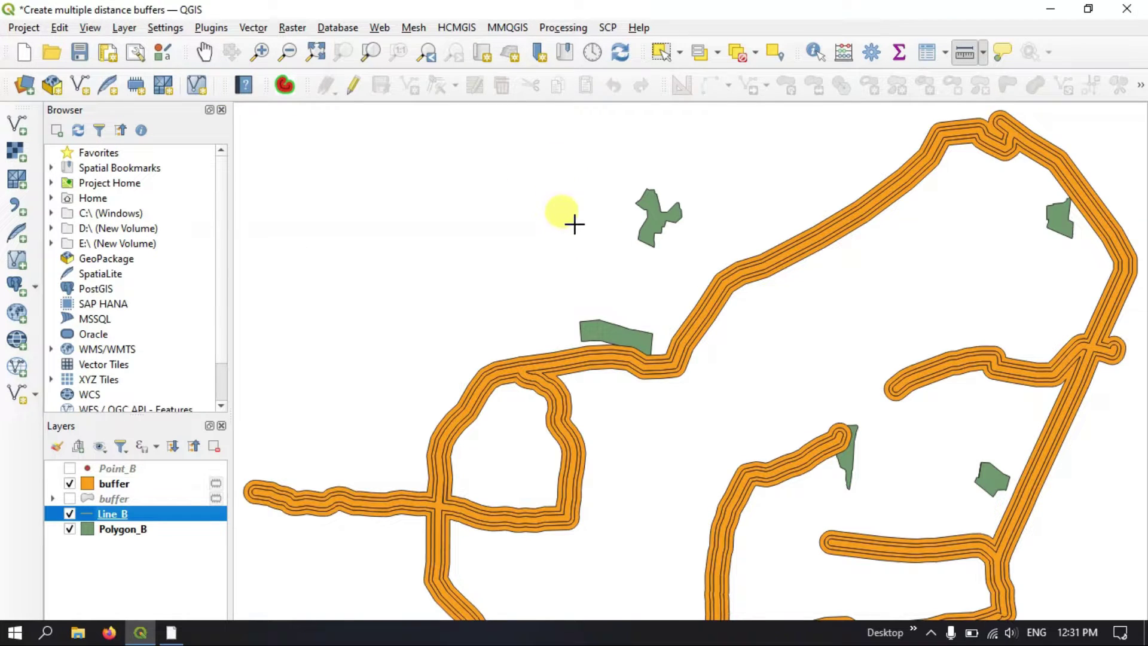
scroll(405, 206, down, 1)
scroll(446, 225, up, 1)
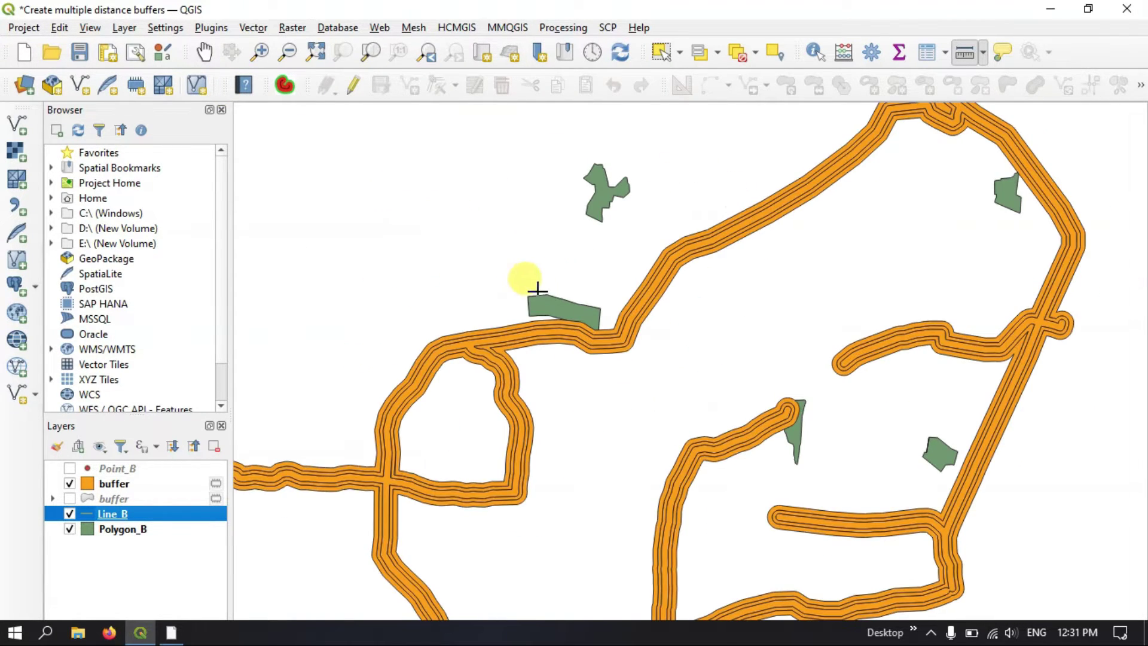
drag(154, 513, 149, 485)
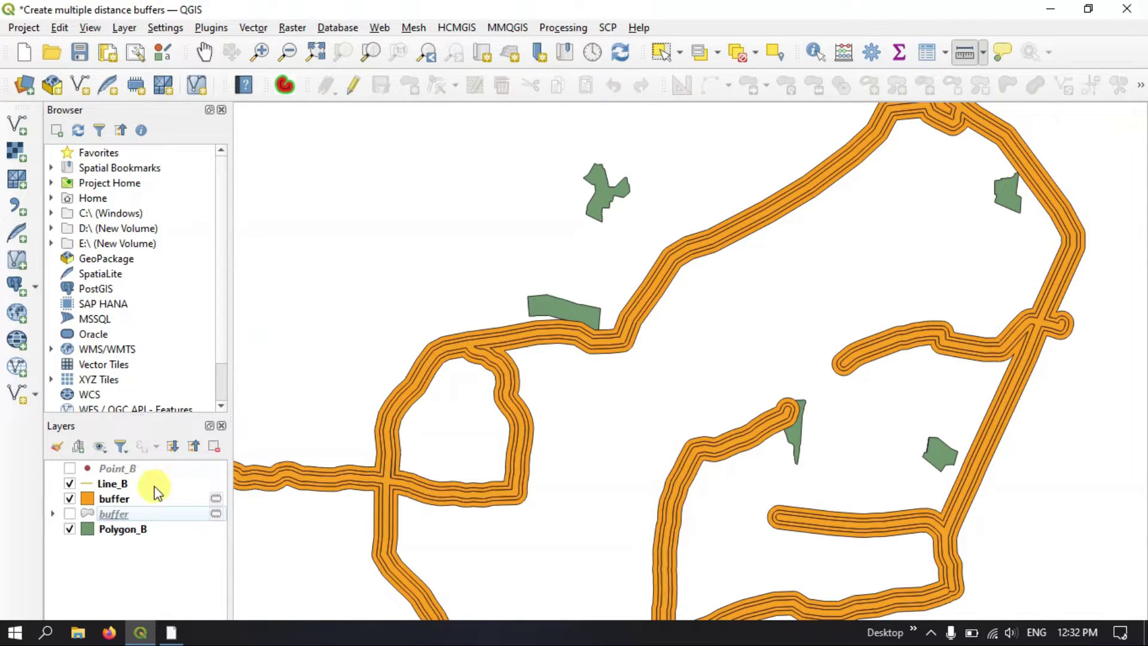
Change the Line_B layer's line color to red and apply it.
click(86, 487)
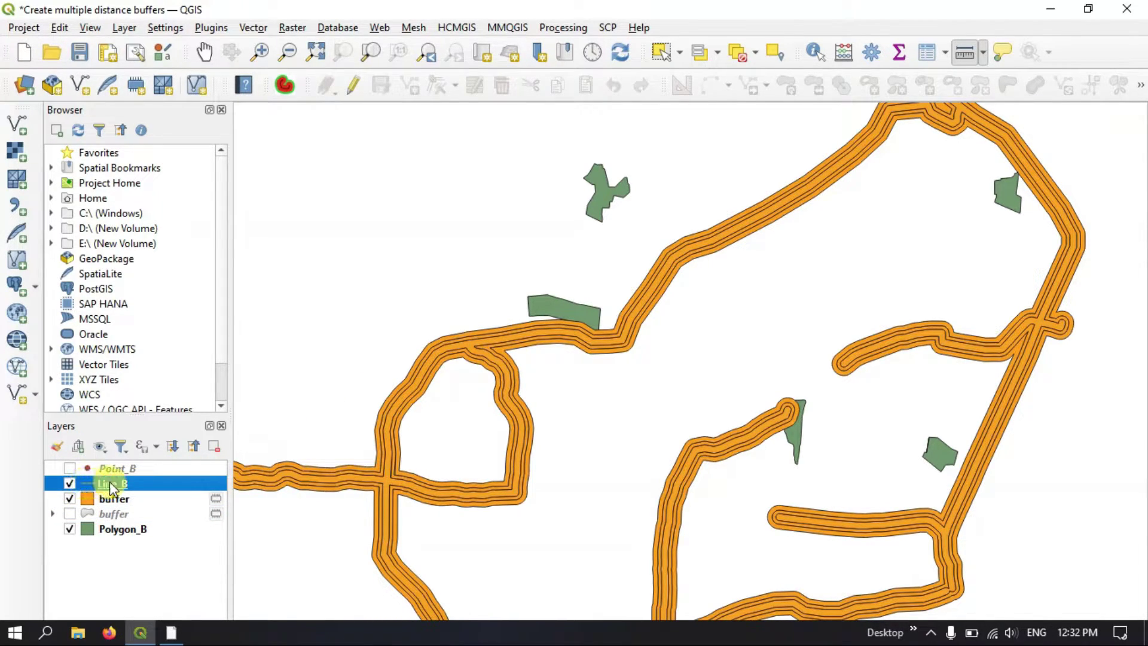
double_click(86, 488)
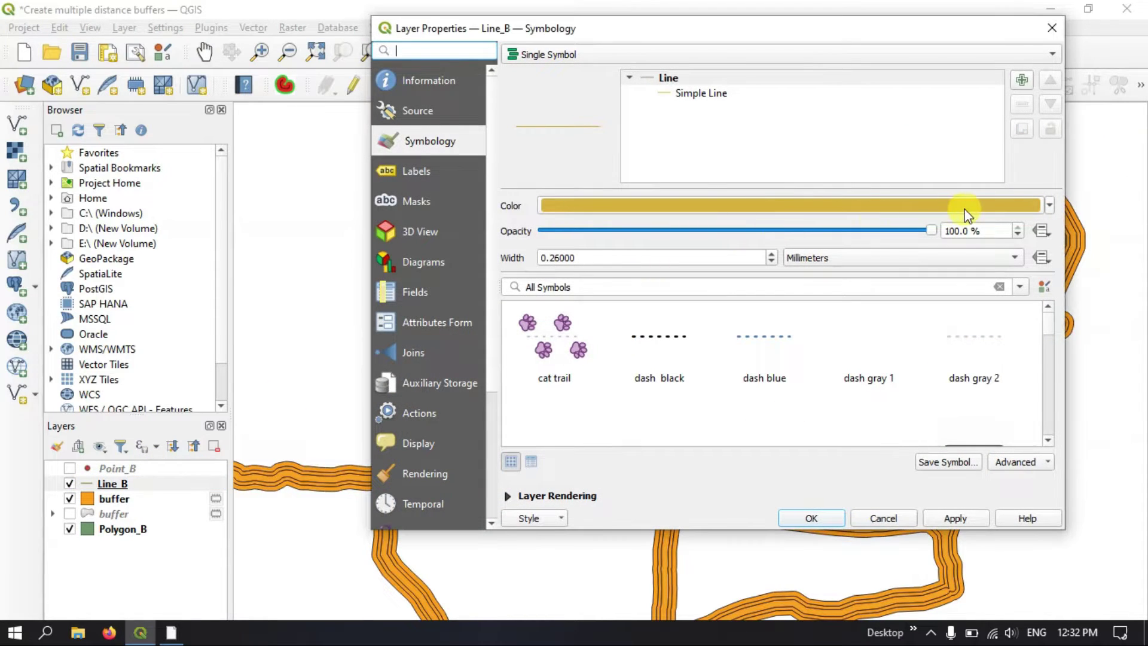
click(1050, 205)
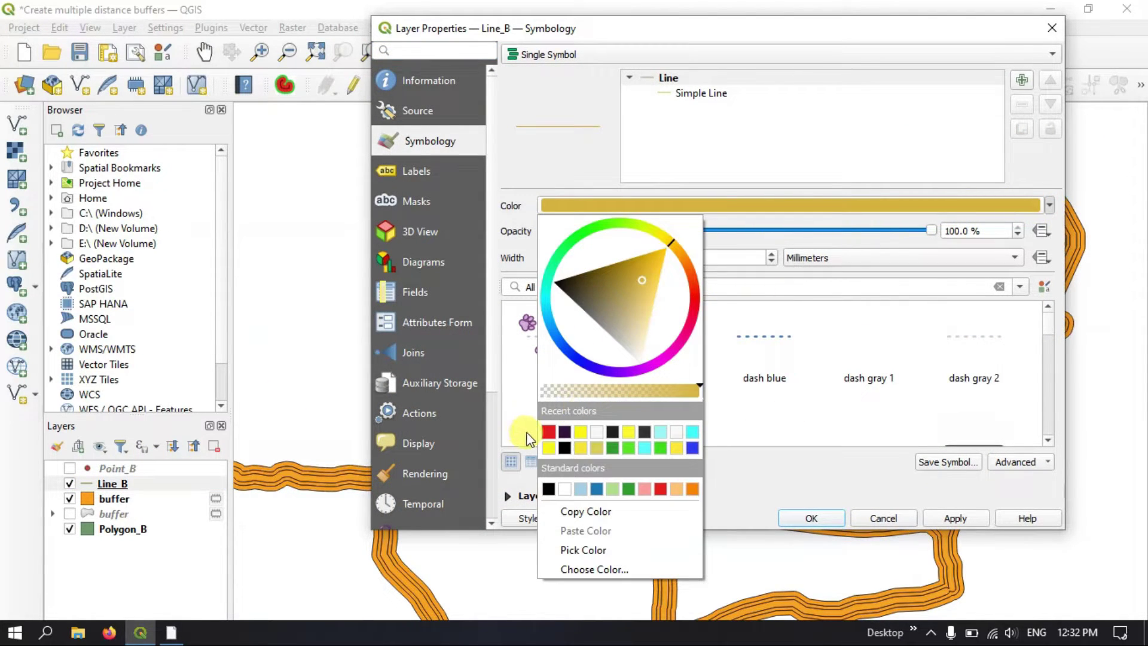
click(549, 431)
click(957, 518)
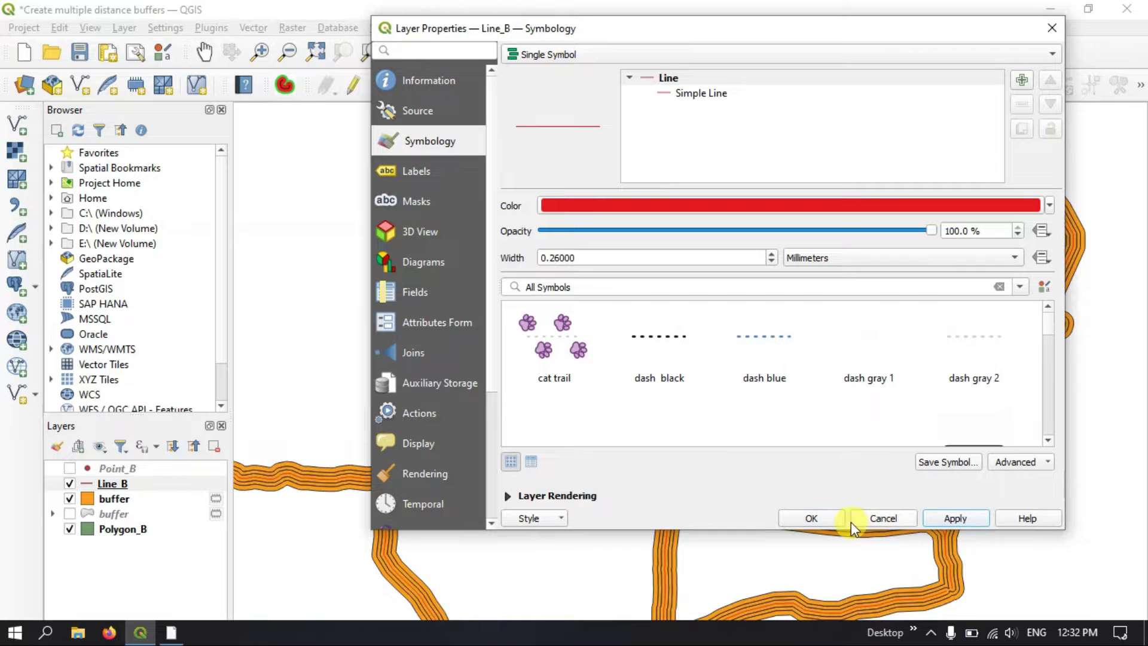
click(812, 518)
scroll(502, 317, up, 2)
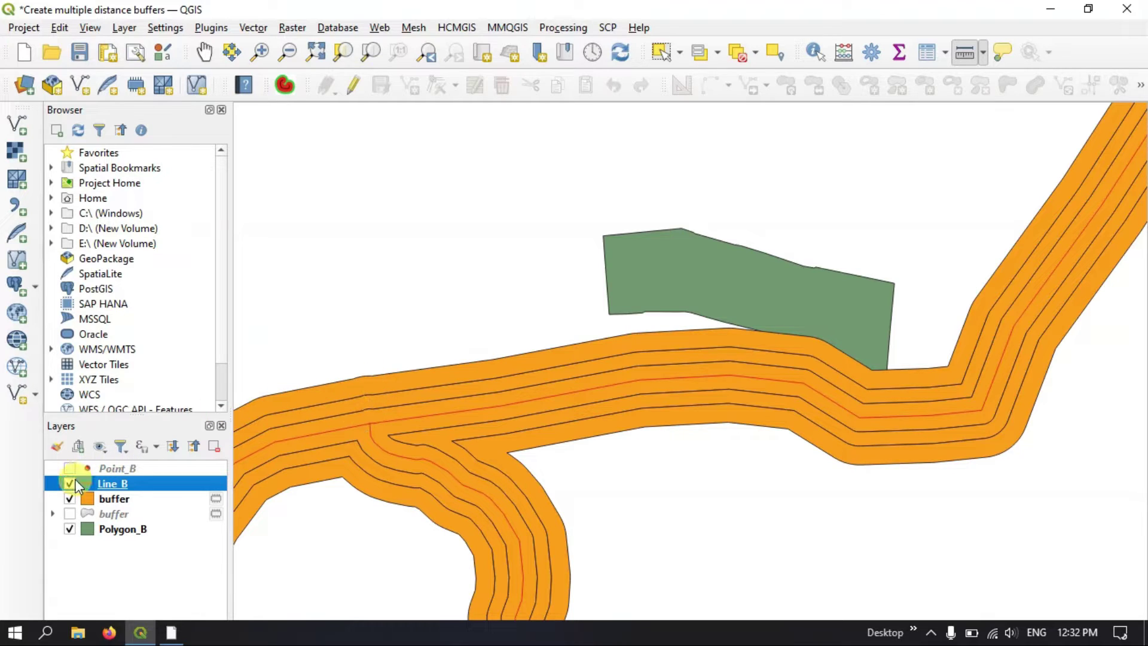
right_click(125, 482)
click(170, 471)
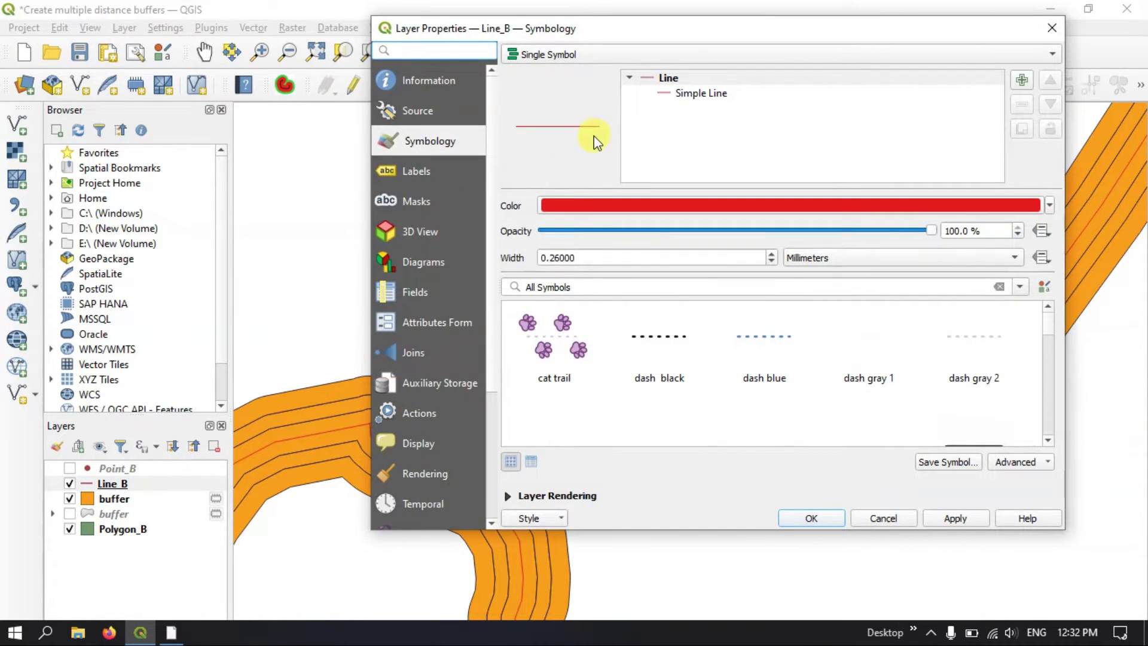
click(554, 55)
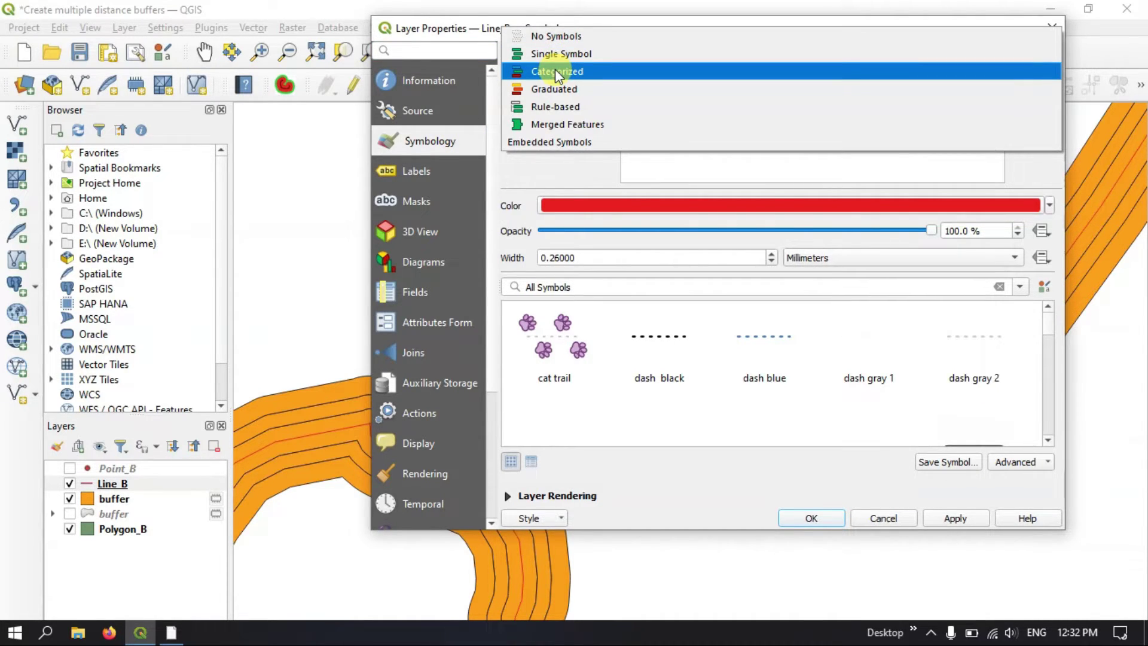
click(555, 70)
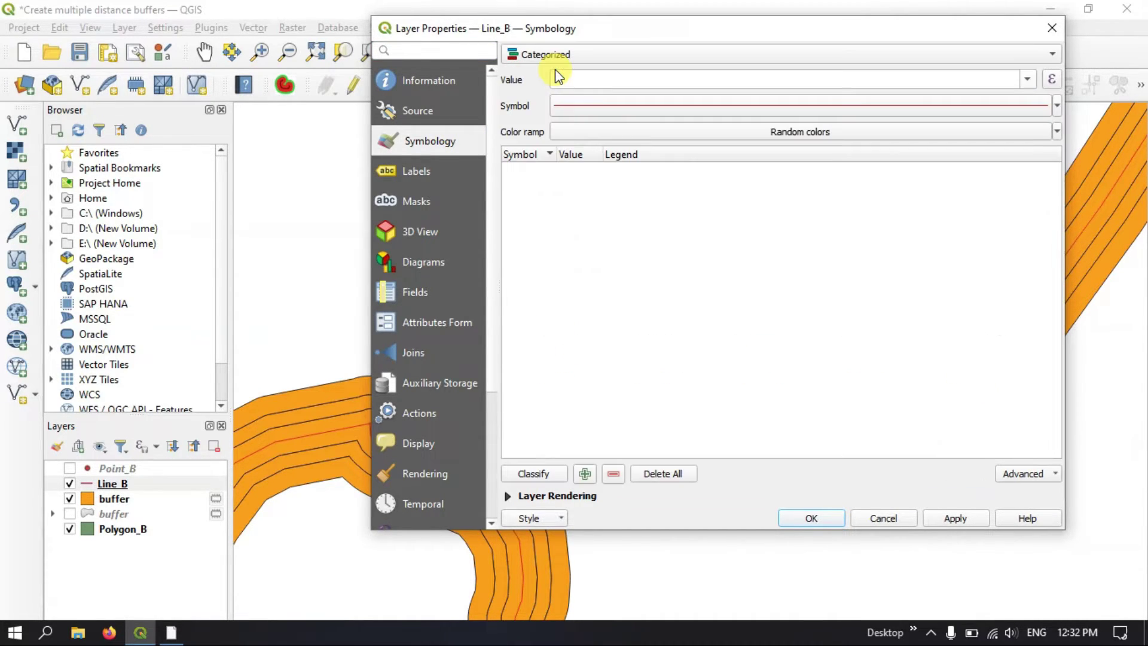
click(1035, 74)
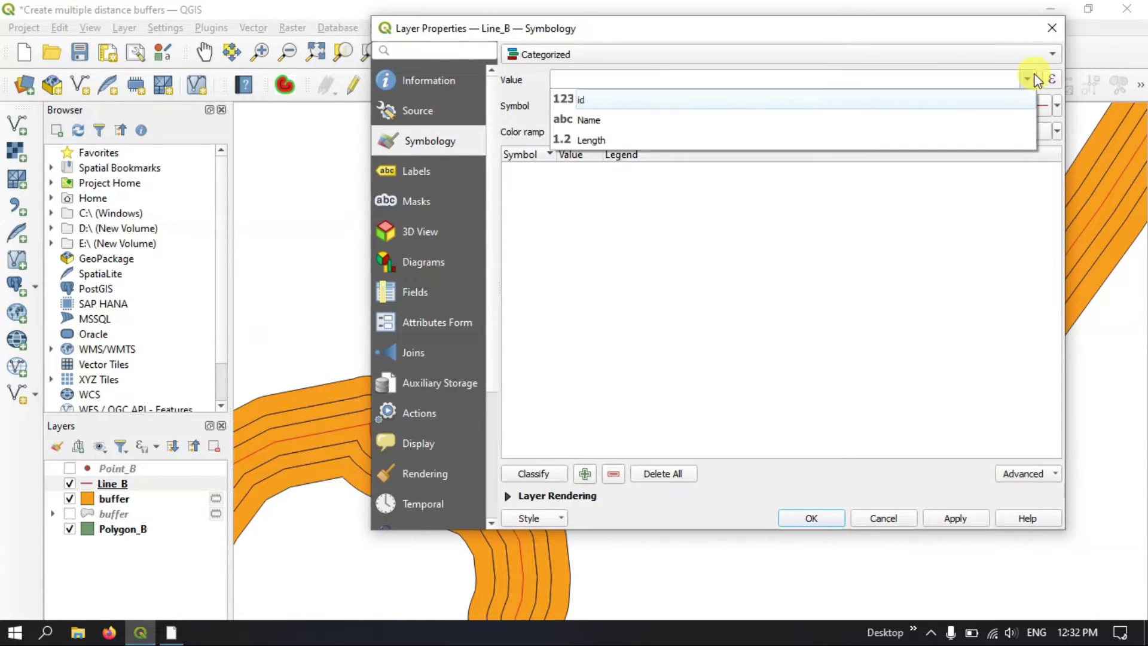
click(540, 91)
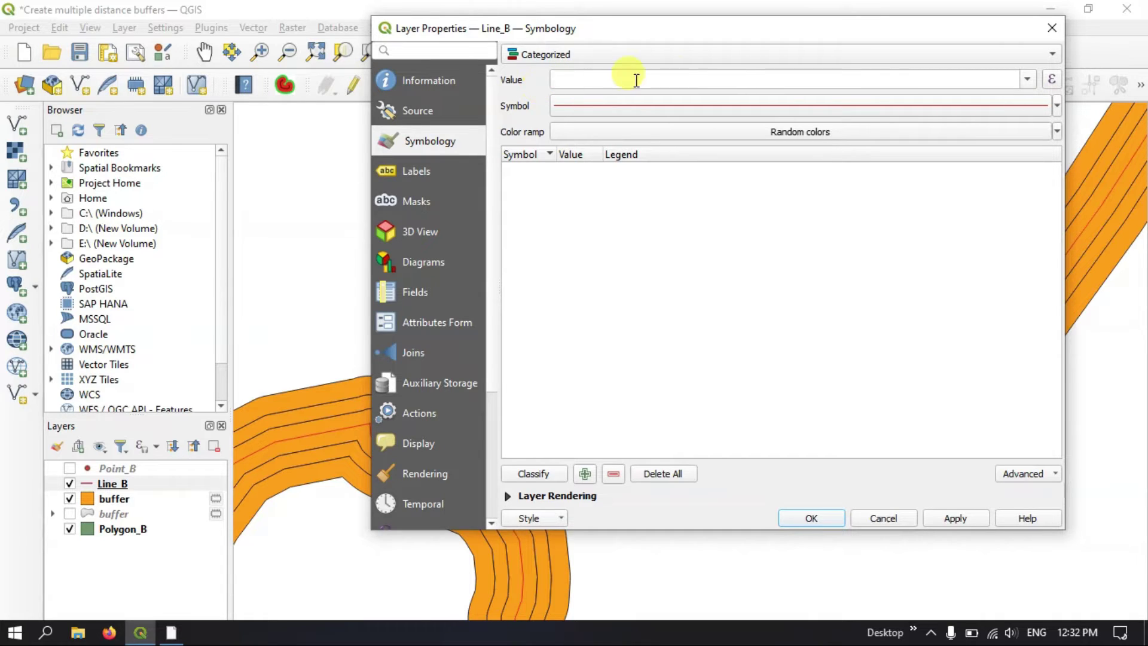
click(1051, 28)
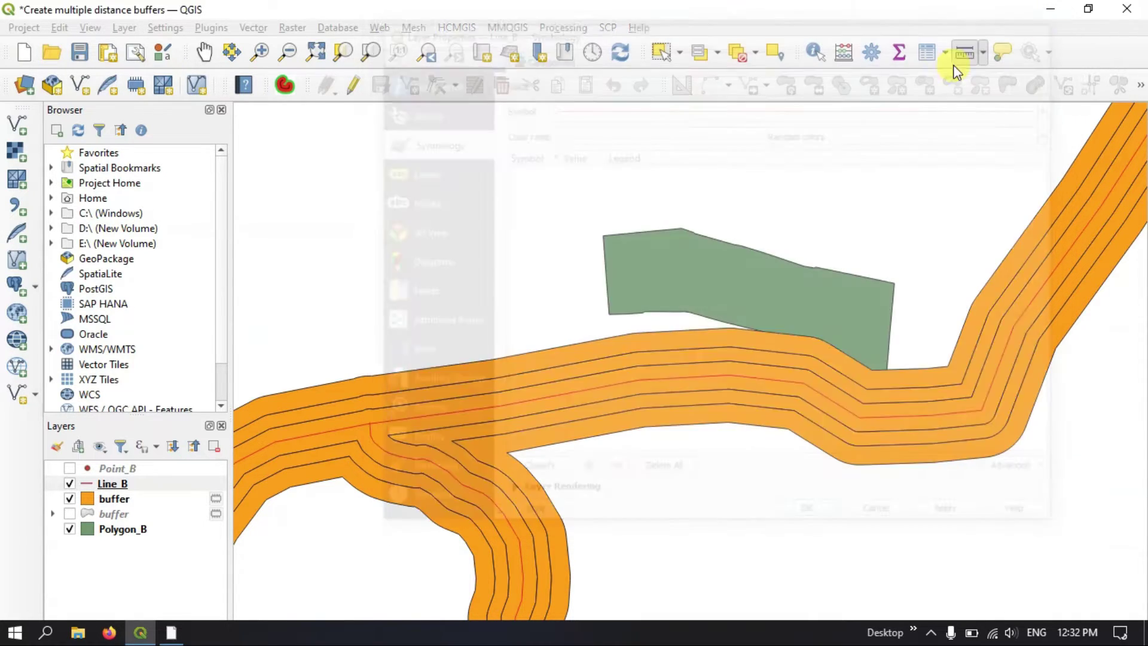
Set the Line_B buffer layer's symbology to Categorized on the distance field and classify its values with random colors.
click(119, 500)
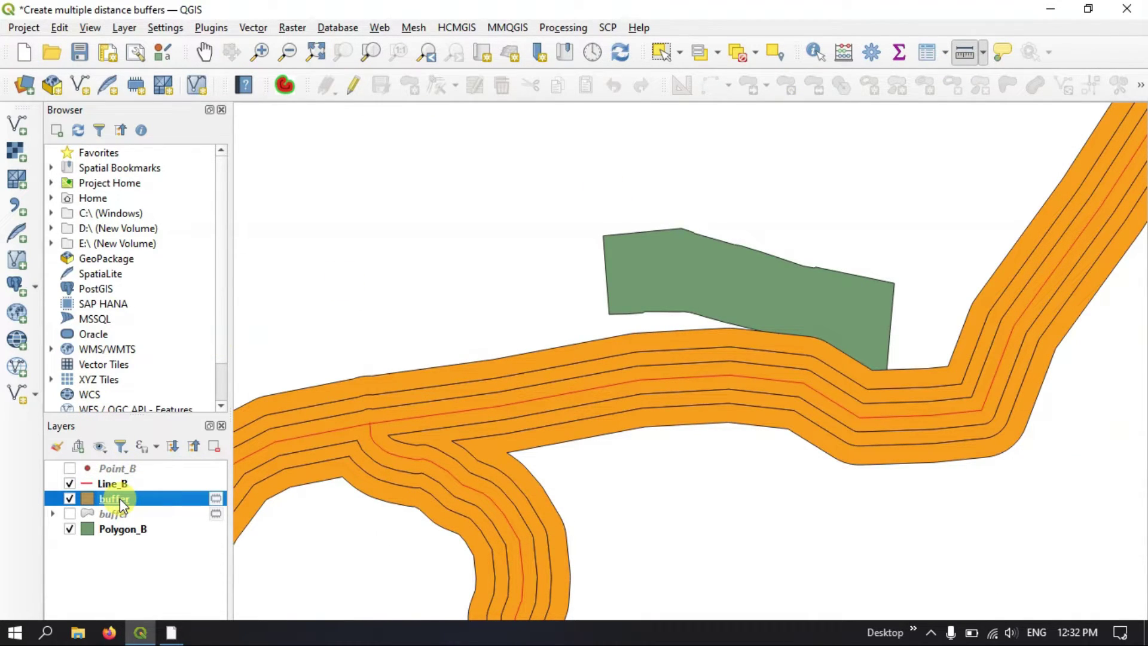
right_click(120, 498)
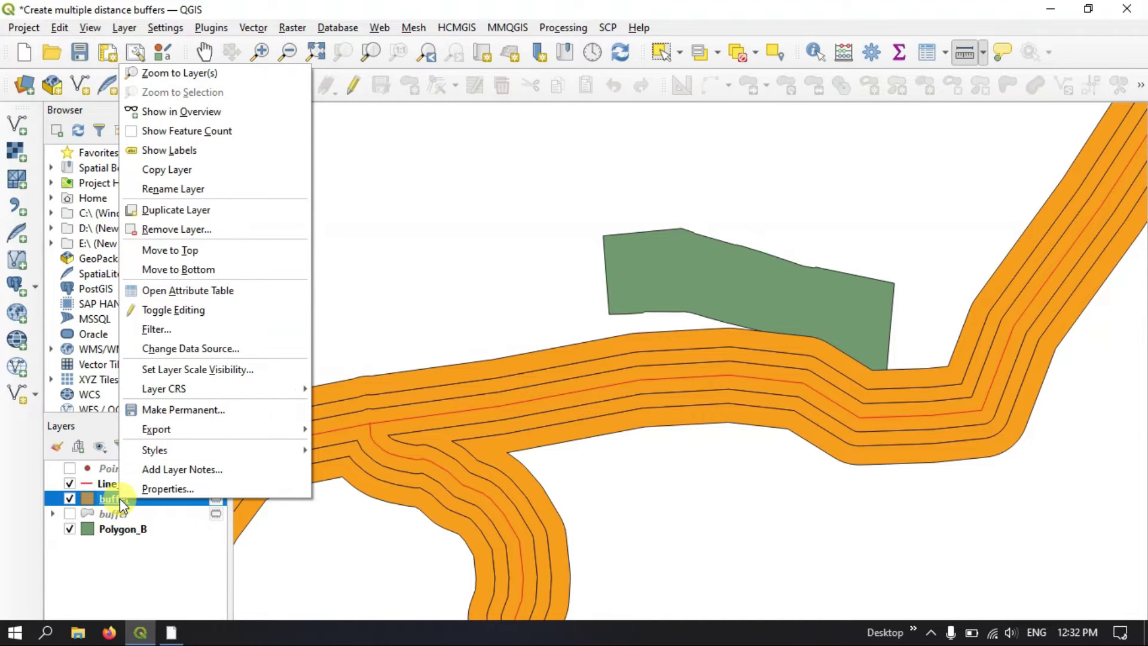
click(157, 490)
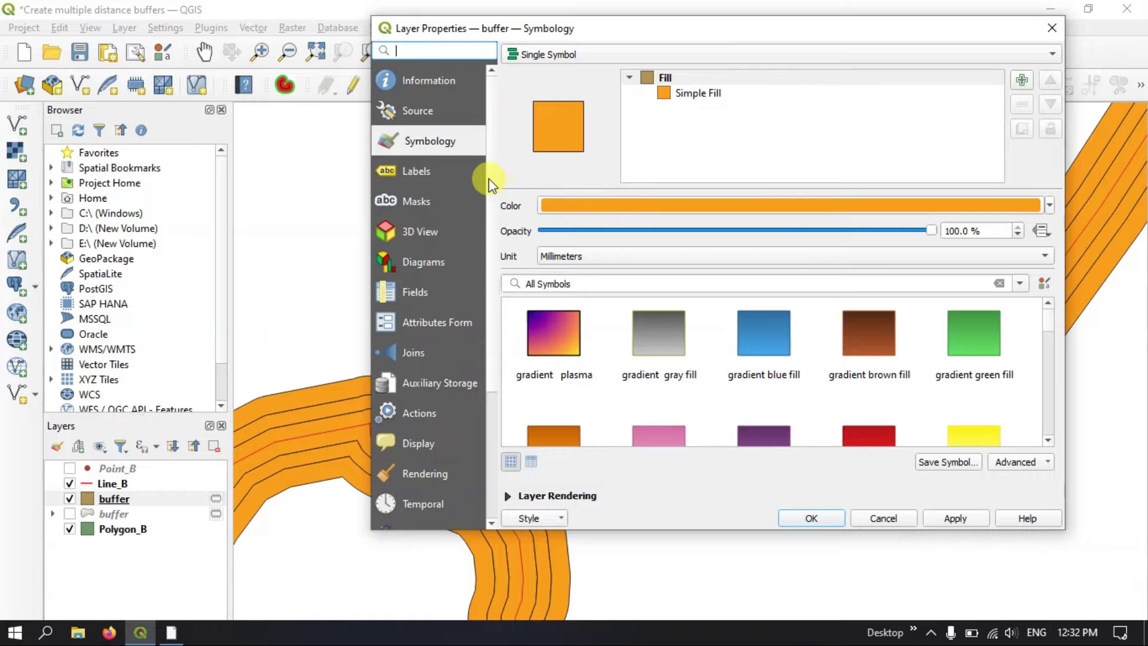
click(598, 54)
click(598, 70)
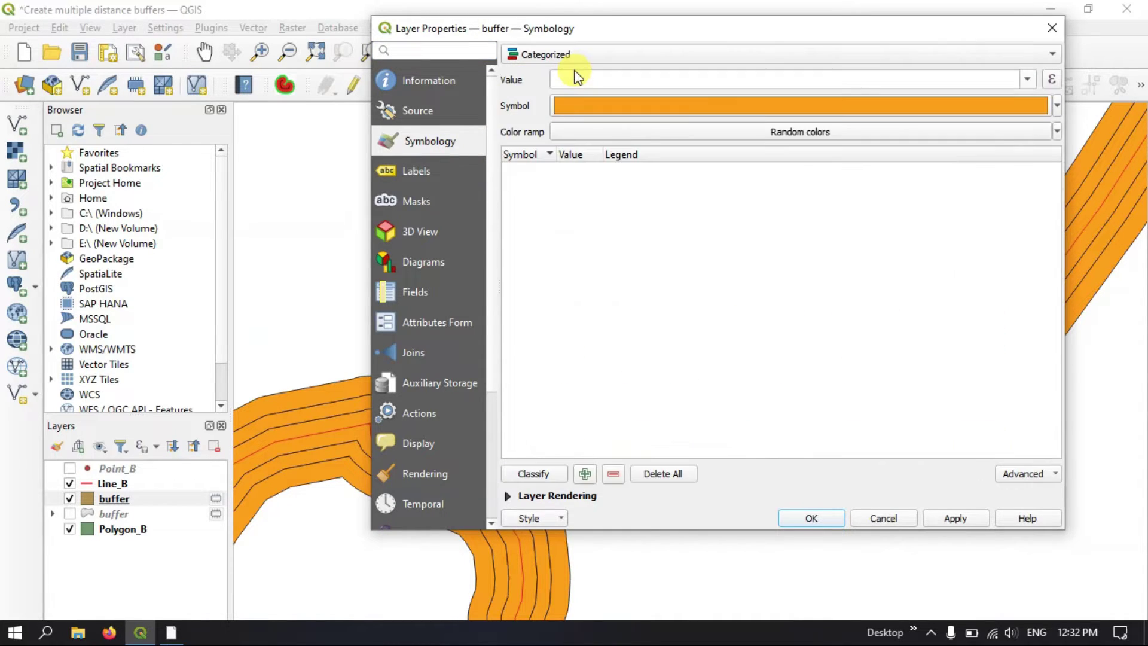
click(1029, 81)
click(623, 99)
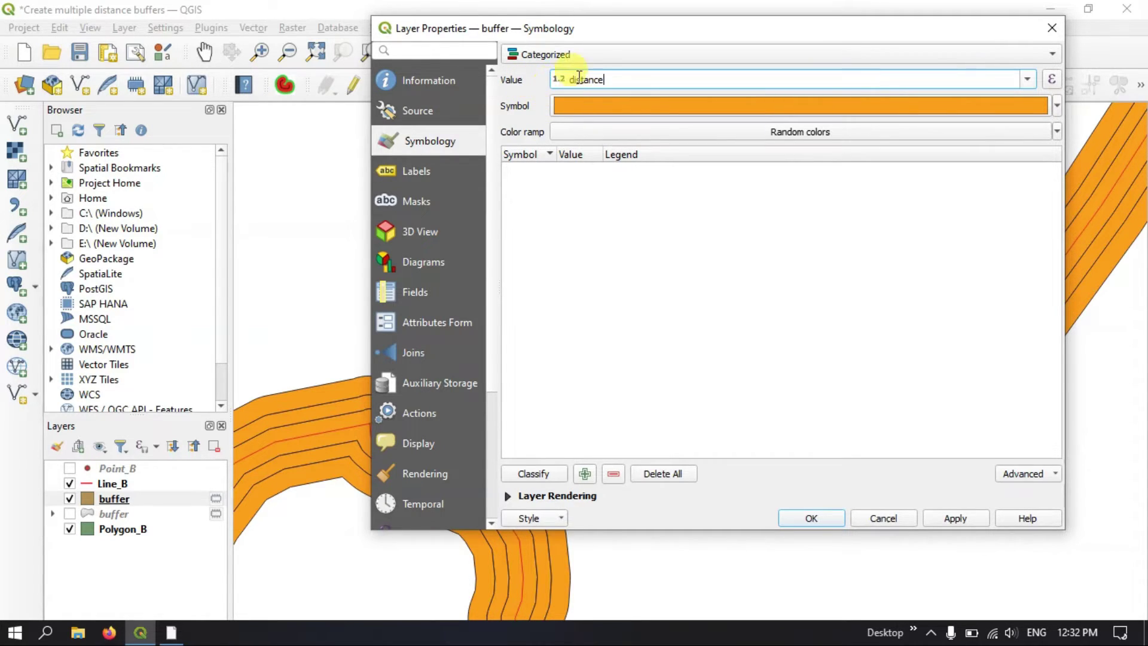
click(601, 77)
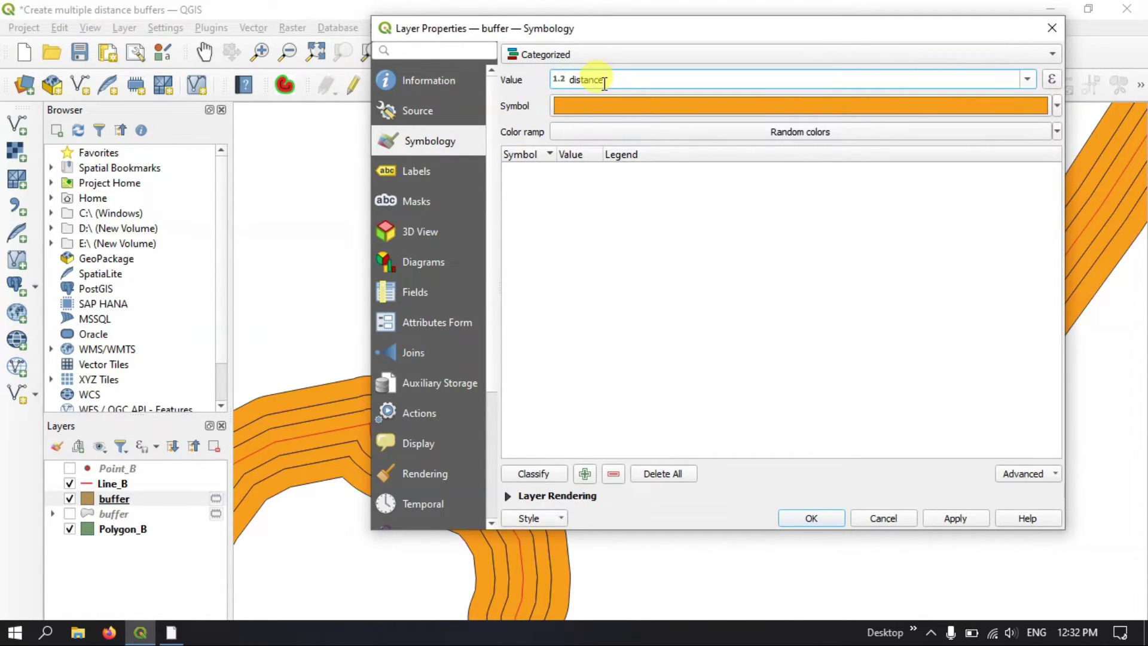
click(534, 478)
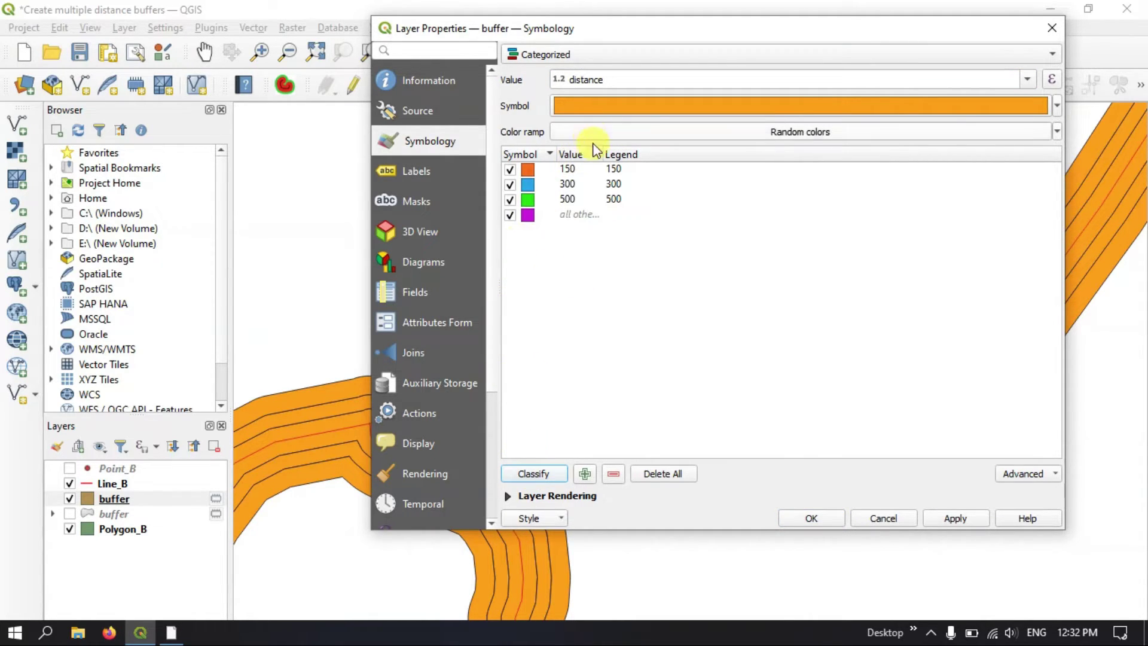
Turn off the category for all other values and apply the categorized style to the buffer layer.
click(511, 217)
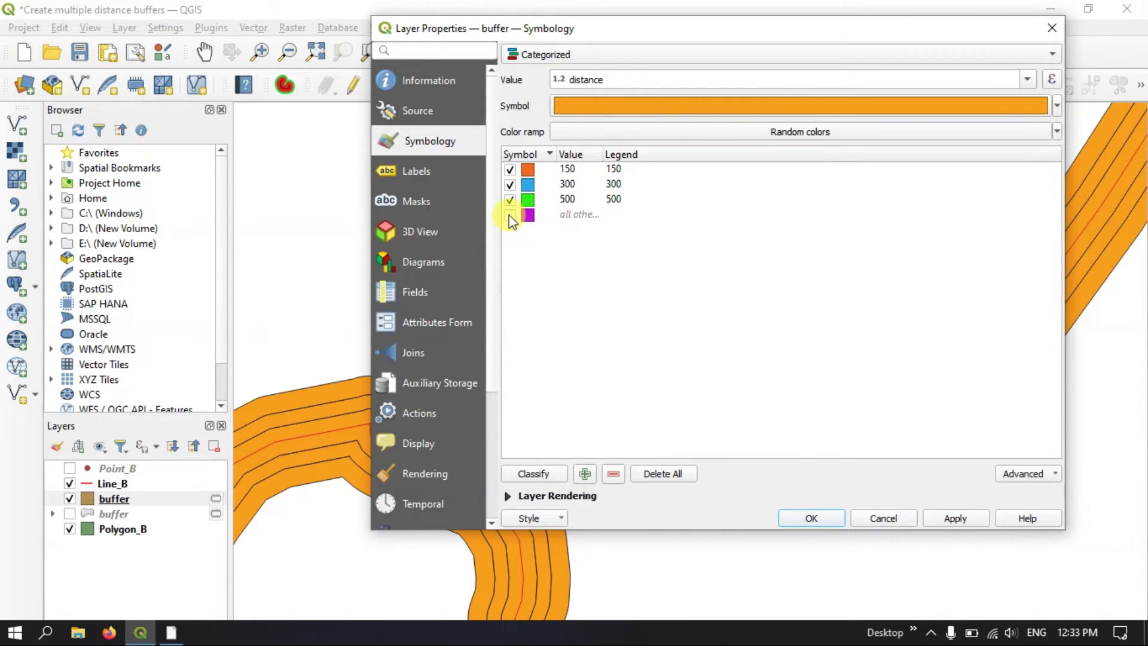
click(576, 199)
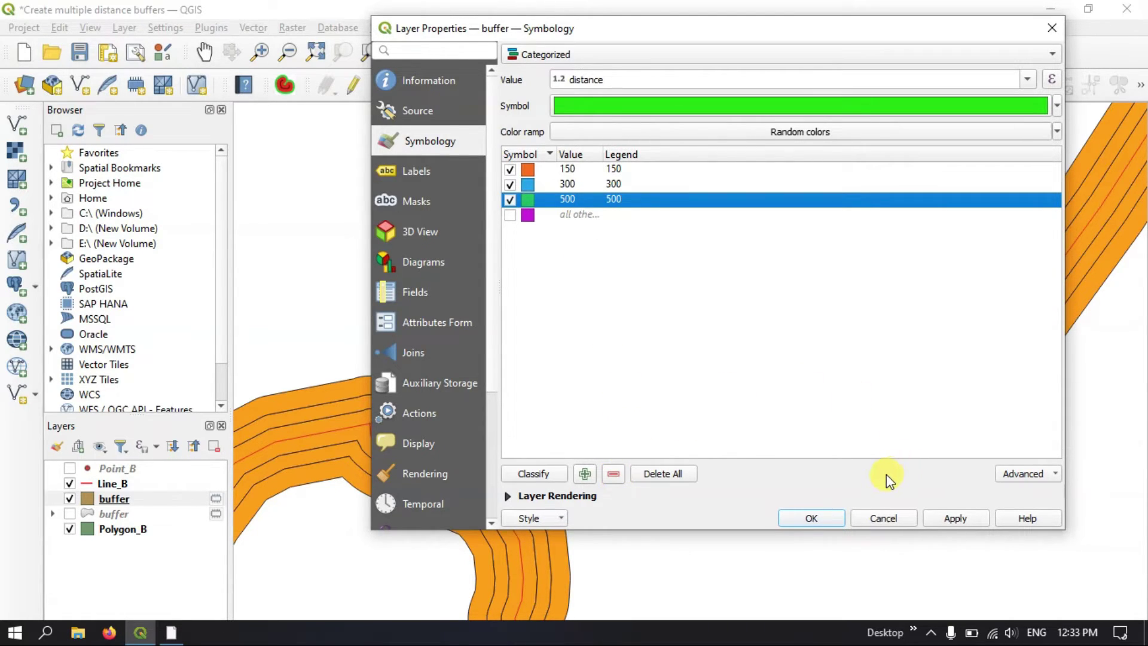
click(957, 525)
click(832, 516)
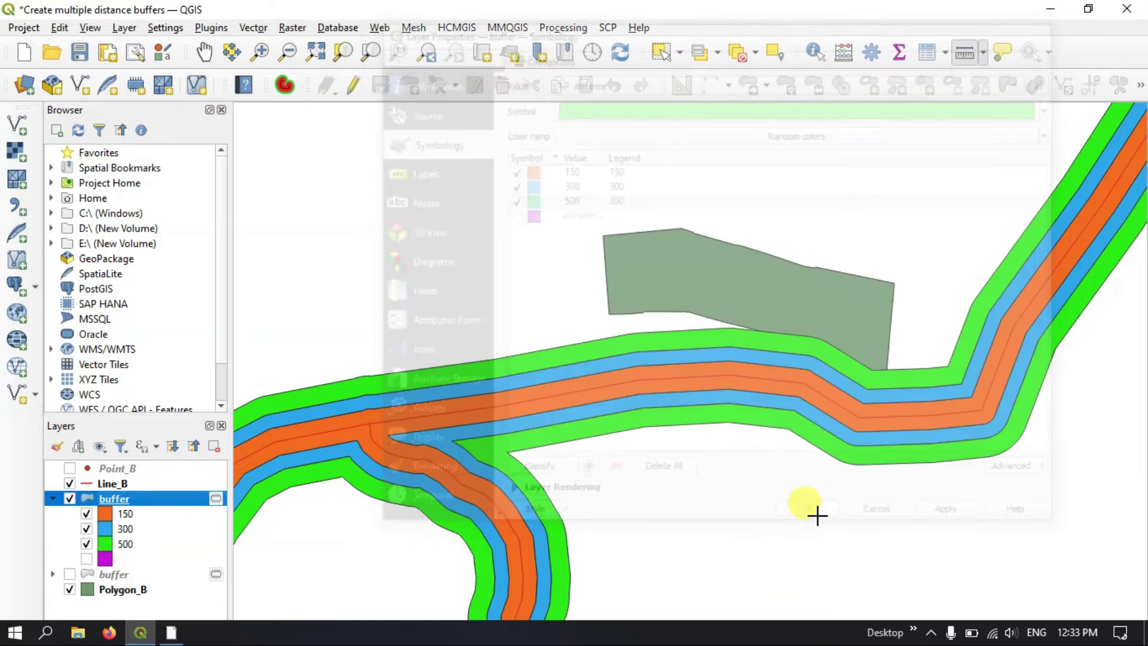
Hide the Line_B layer and its categorized buffer layer, and collapse that buffer's legend.
scroll(348, 447, up, 2)
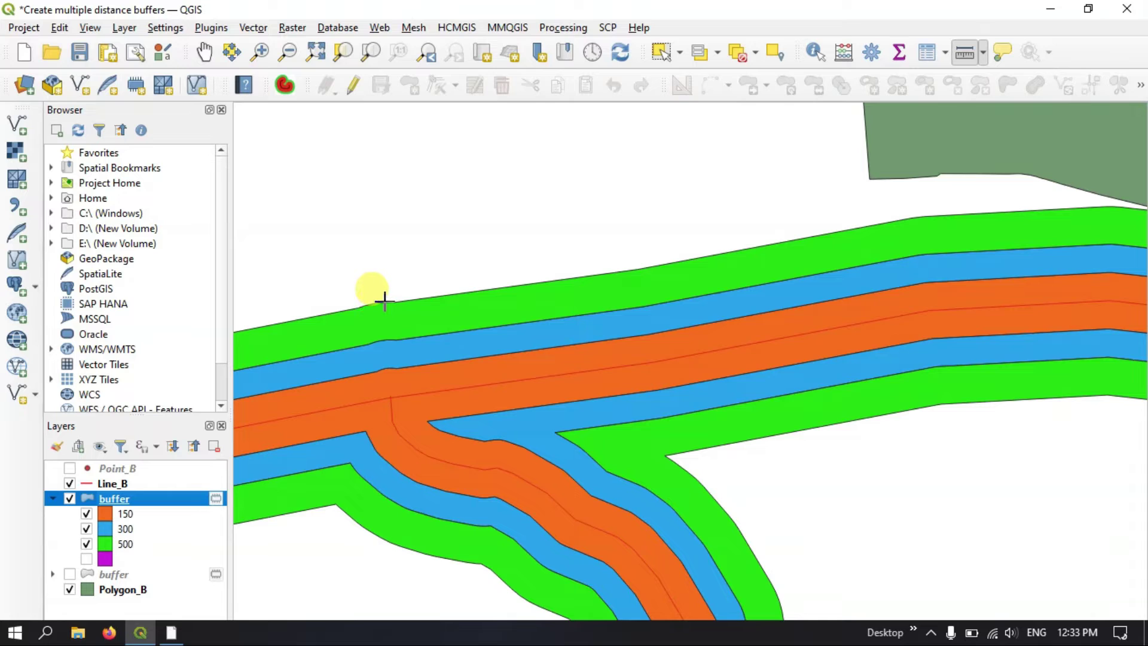
scroll(583, 225, down, 6)
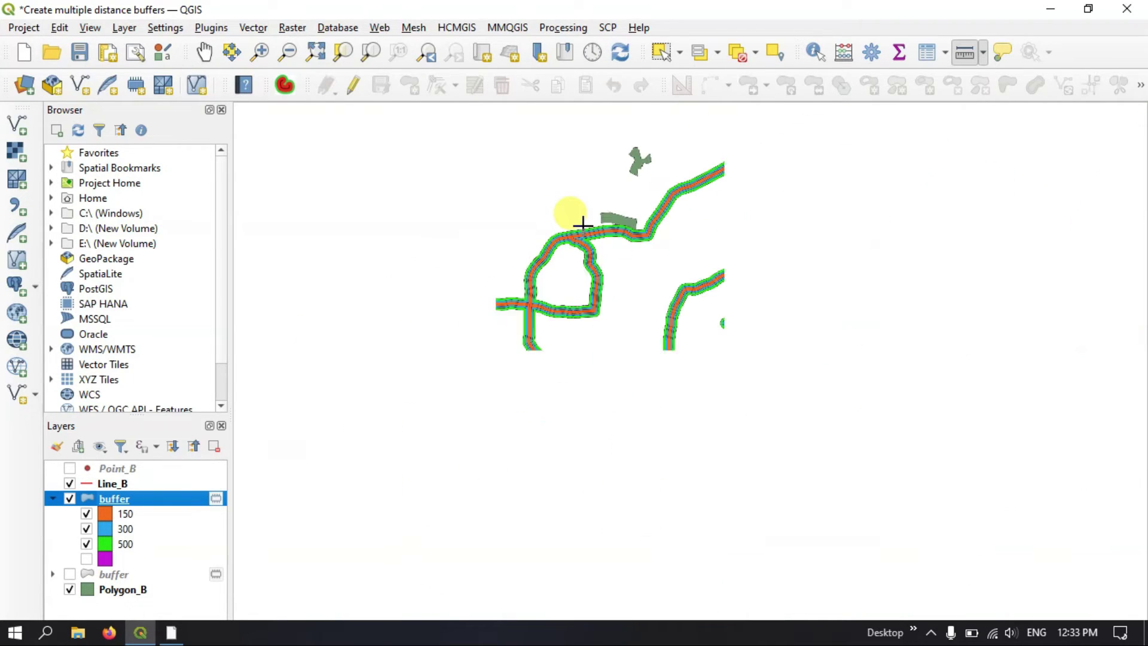
scroll(583, 226, up, 1)
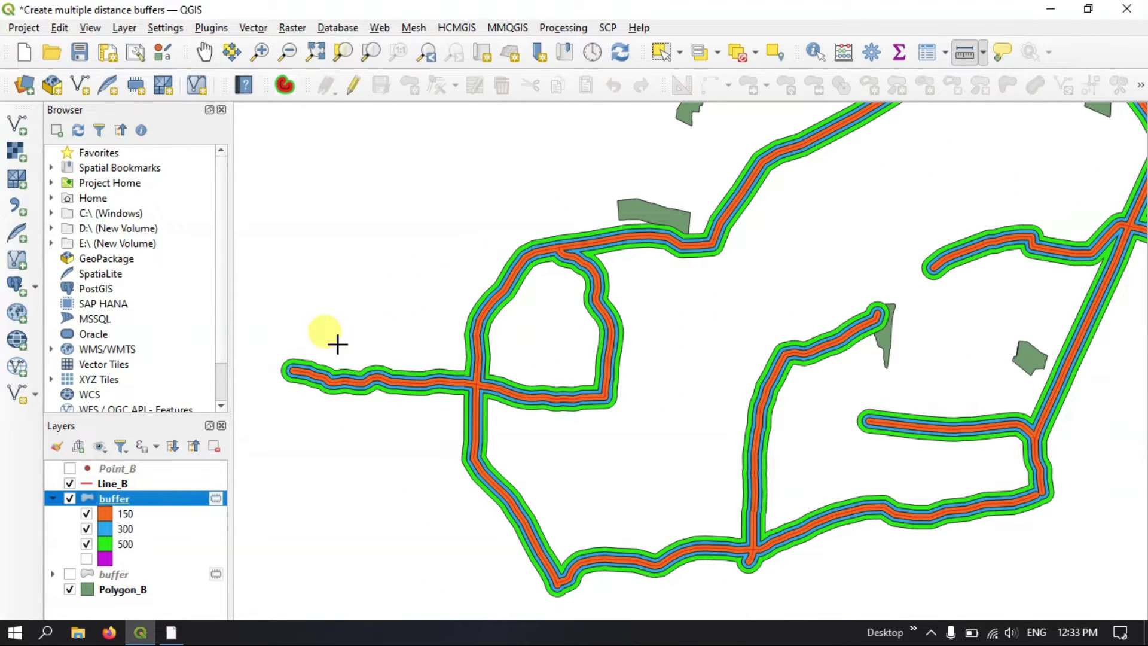
click(69, 499)
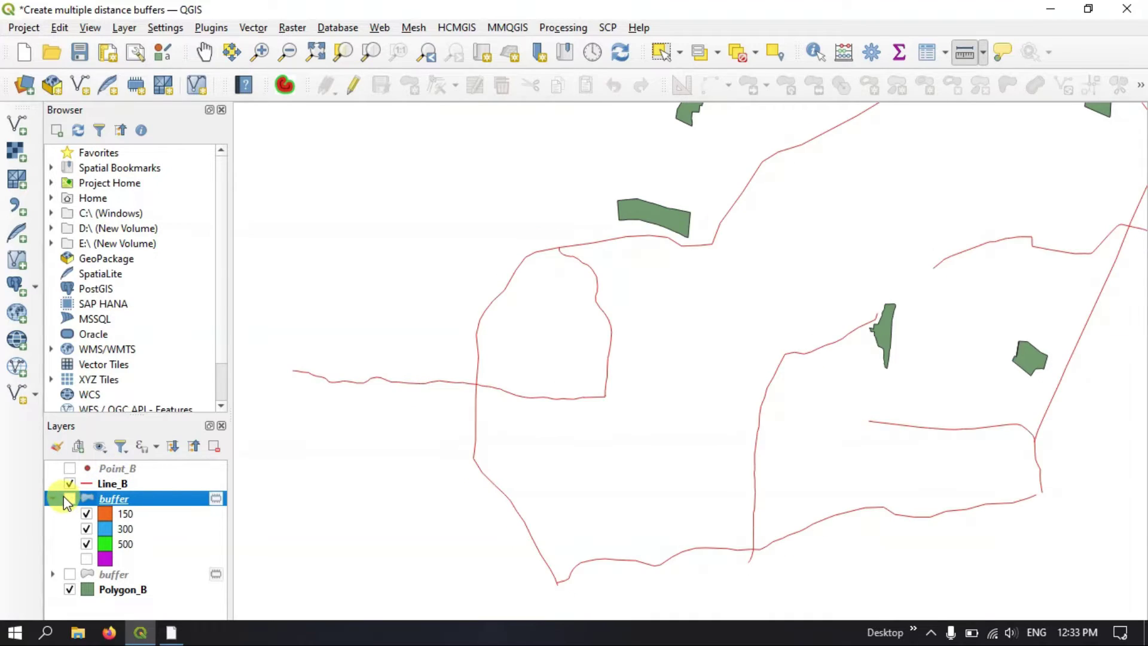
click(74, 484)
click(54, 499)
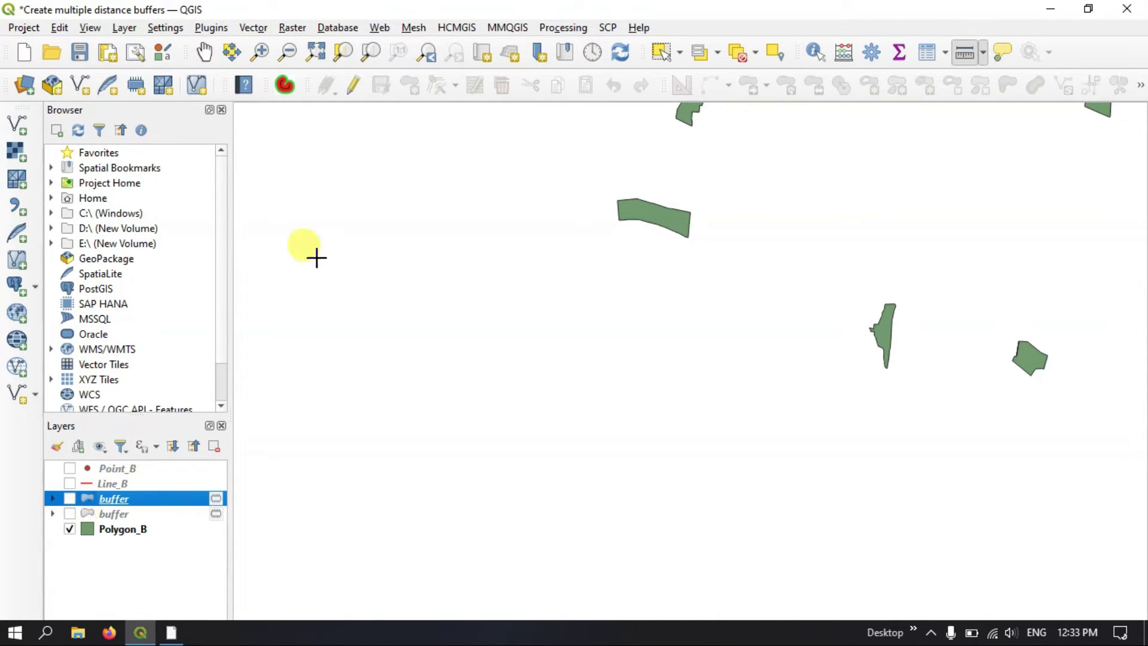
Start a multi-distance buffer with Polygon_B as the input layer and add individual distances of 200, 600 and 800.
click(286, 89)
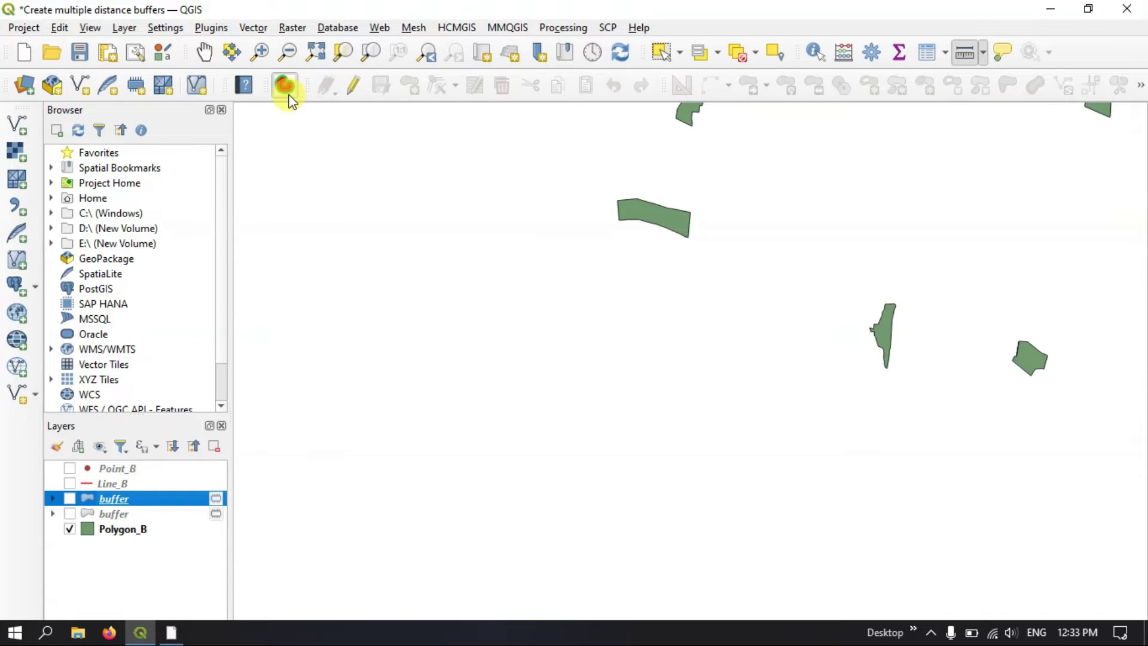
click(424, 140)
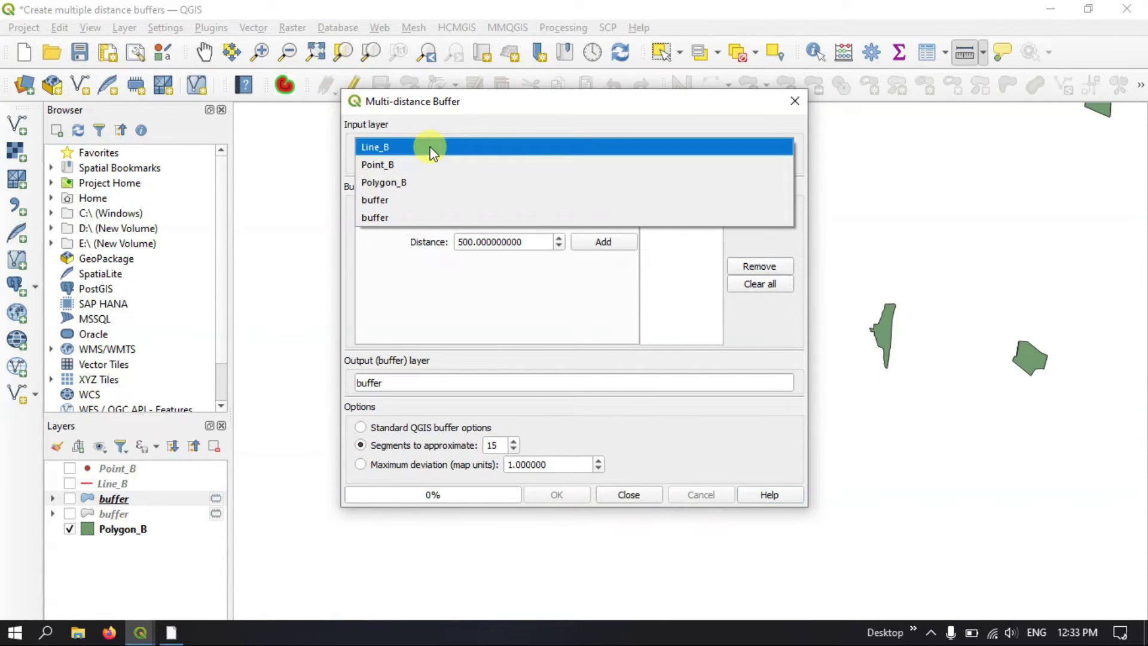
click(419, 188)
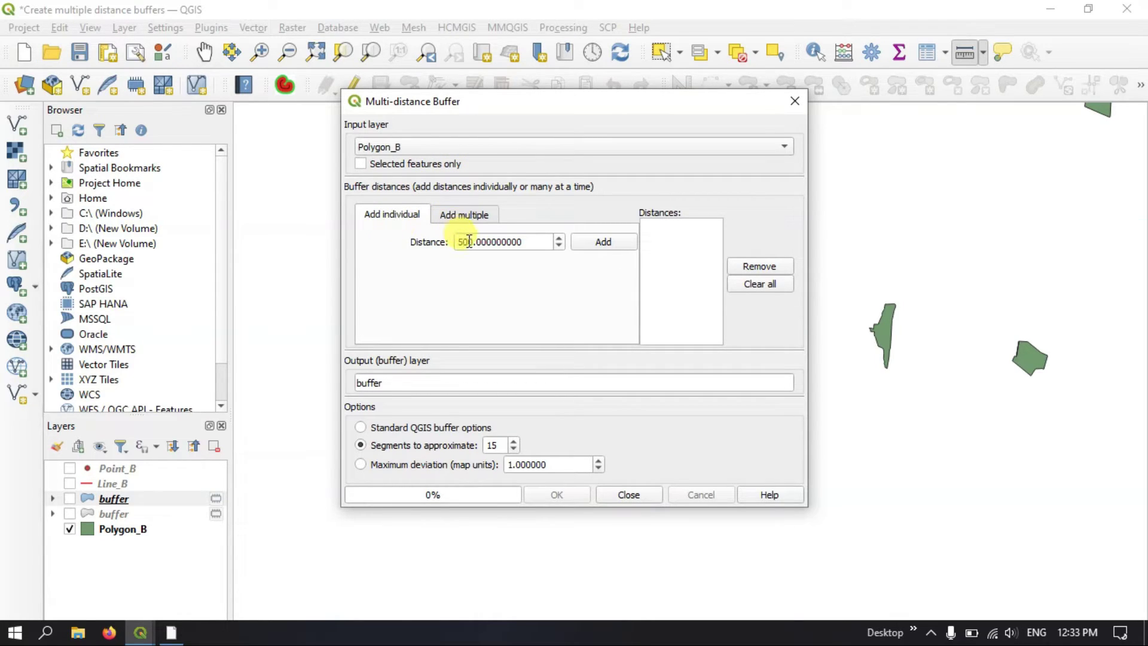
drag(475, 242, 463, 244)
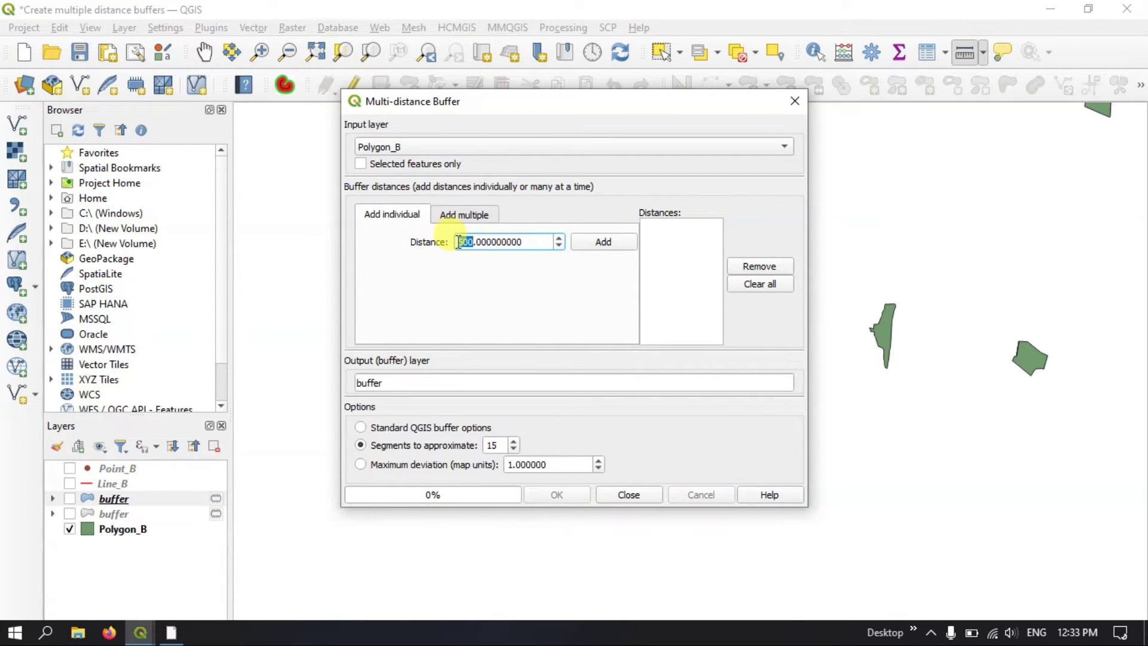
text(200)
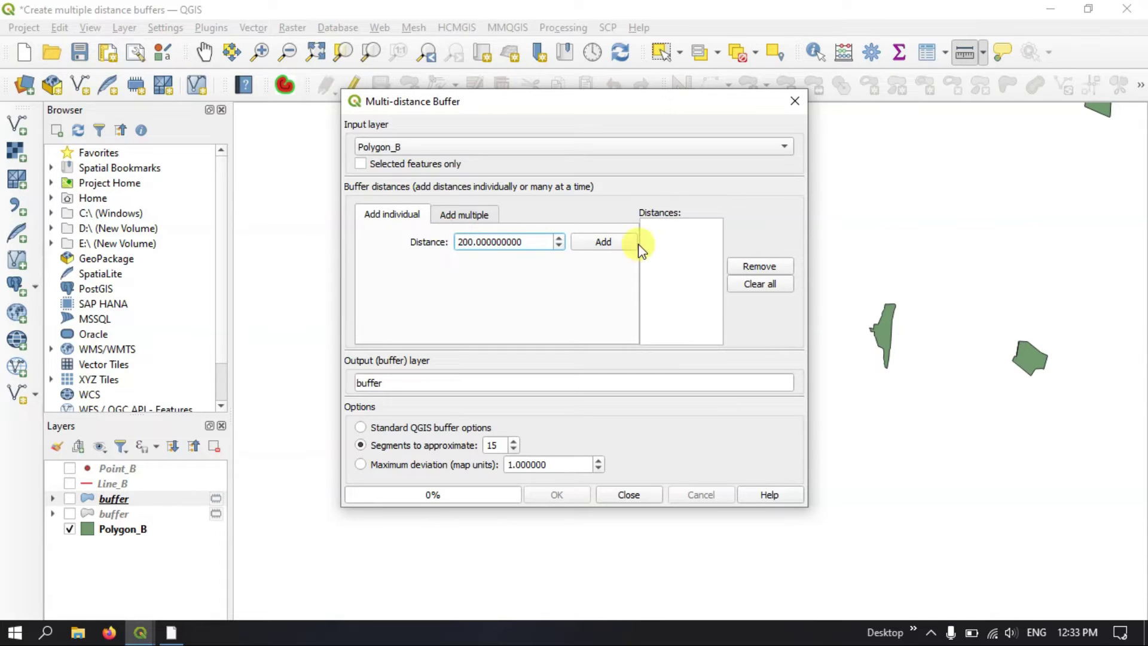
click(604, 242)
drag(474, 242, 457, 242)
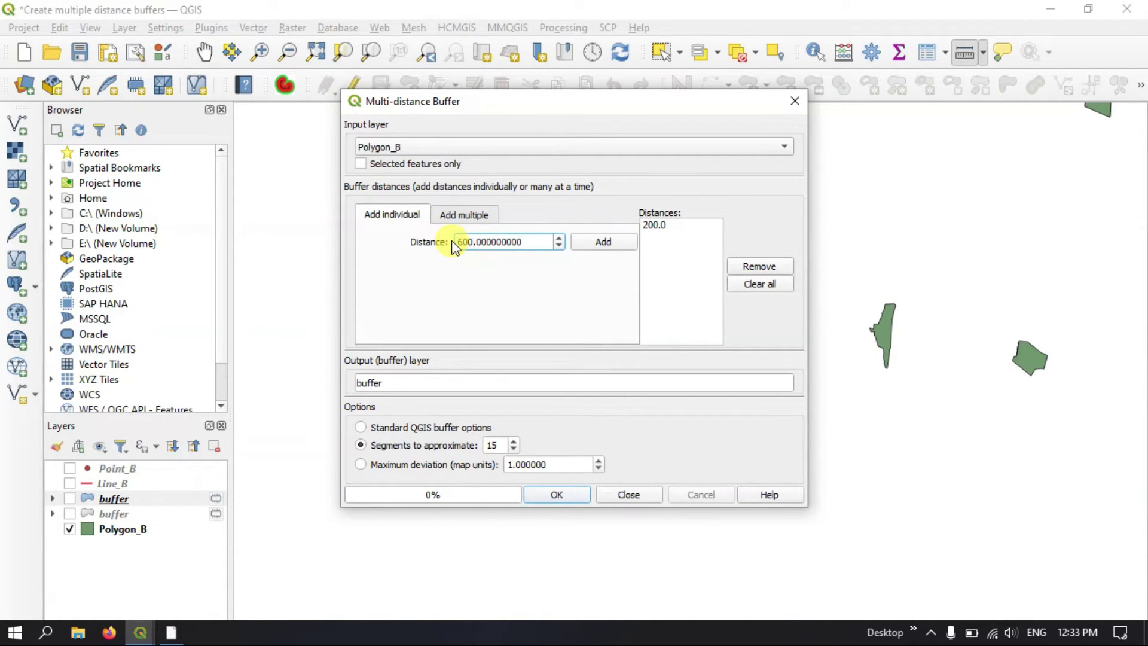
click(604, 244)
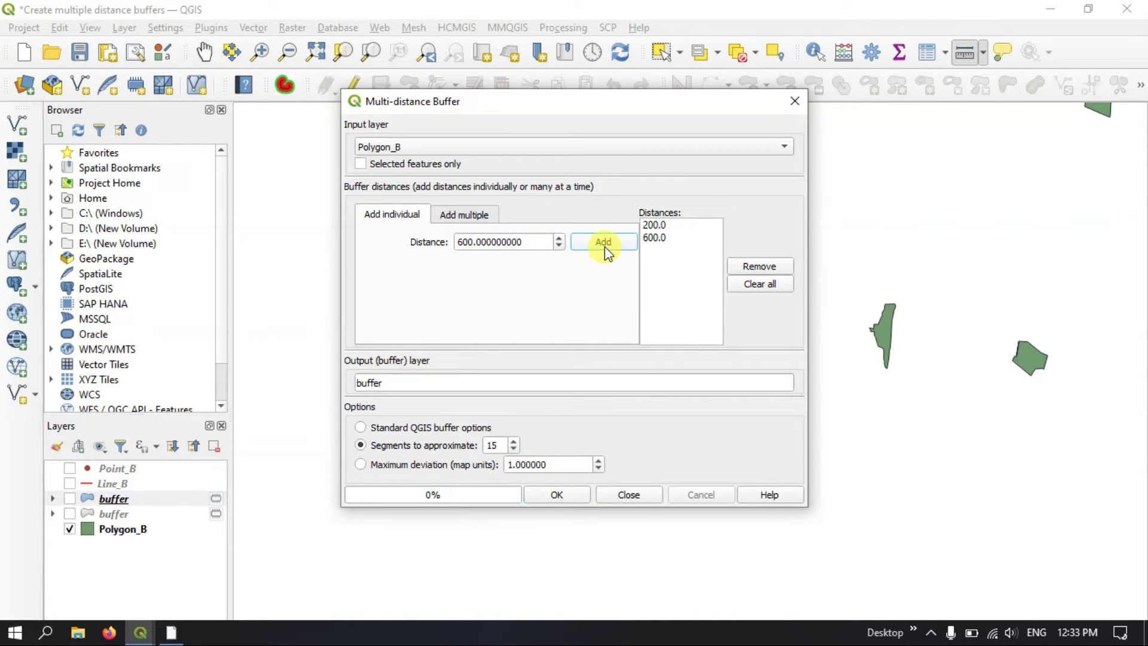
drag(474, 242, 455, 244)
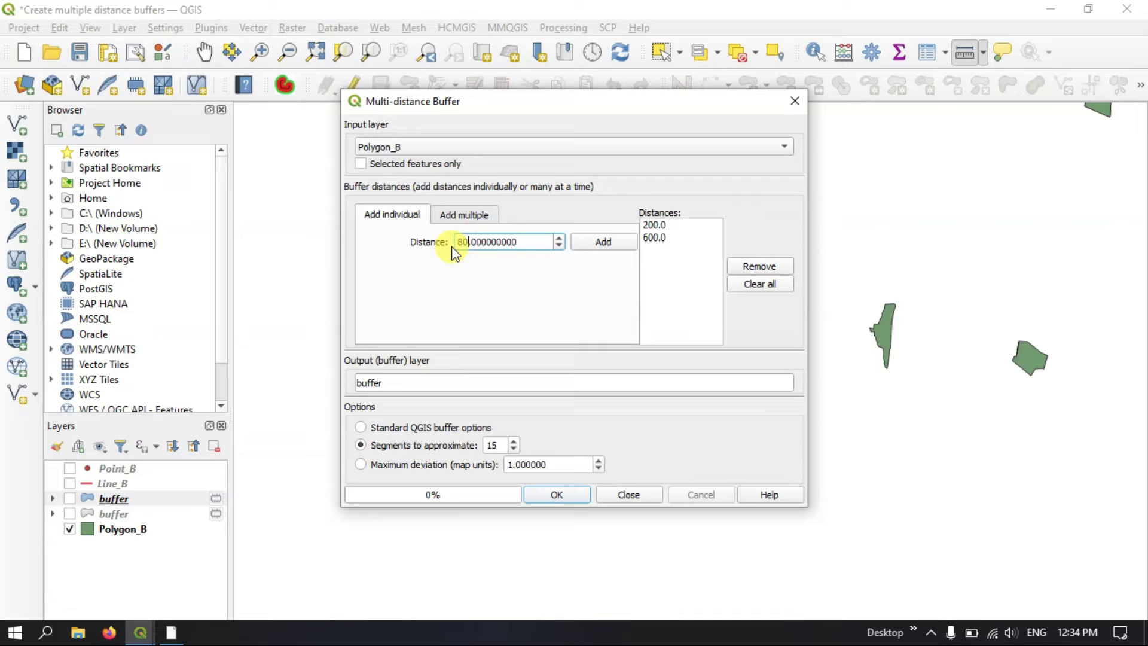
click(619, 248)
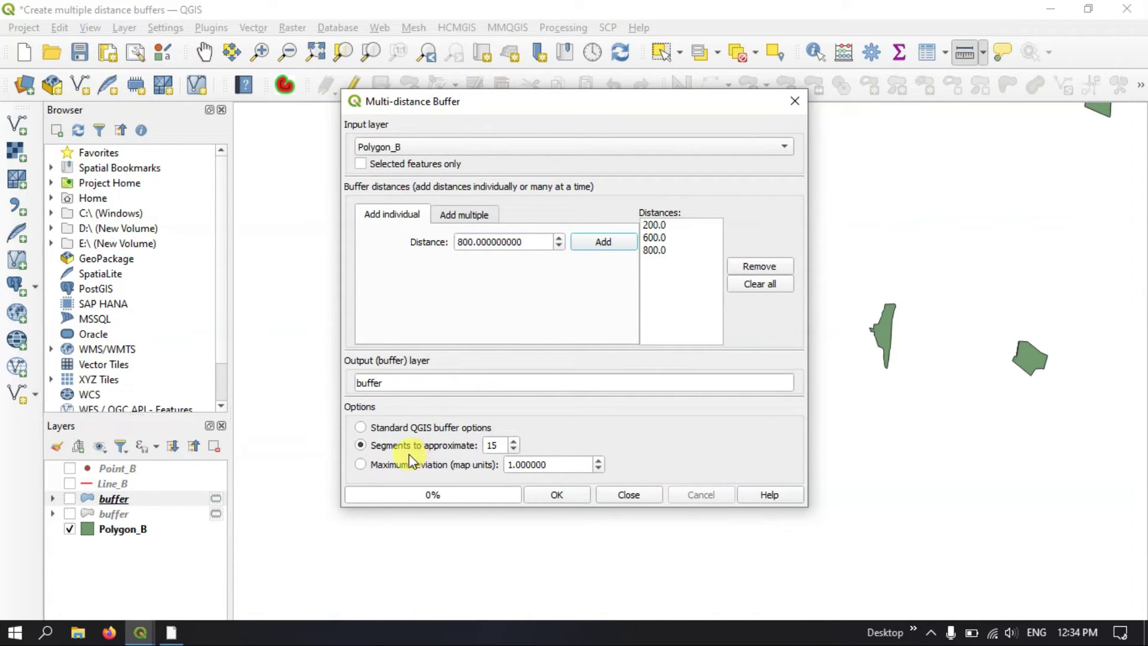
Run the multi-distance buffer on Polygon_B using 15 segments to approximate, and close the dialog.
click(500, 446)
click(567, 492)
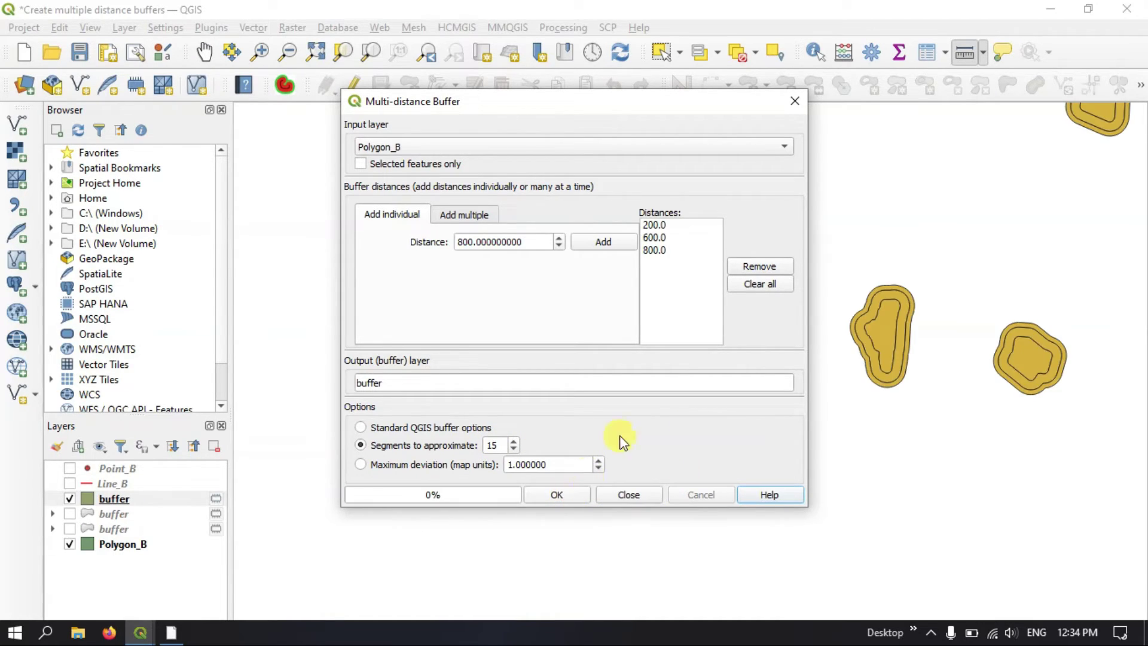
click(795, 101)
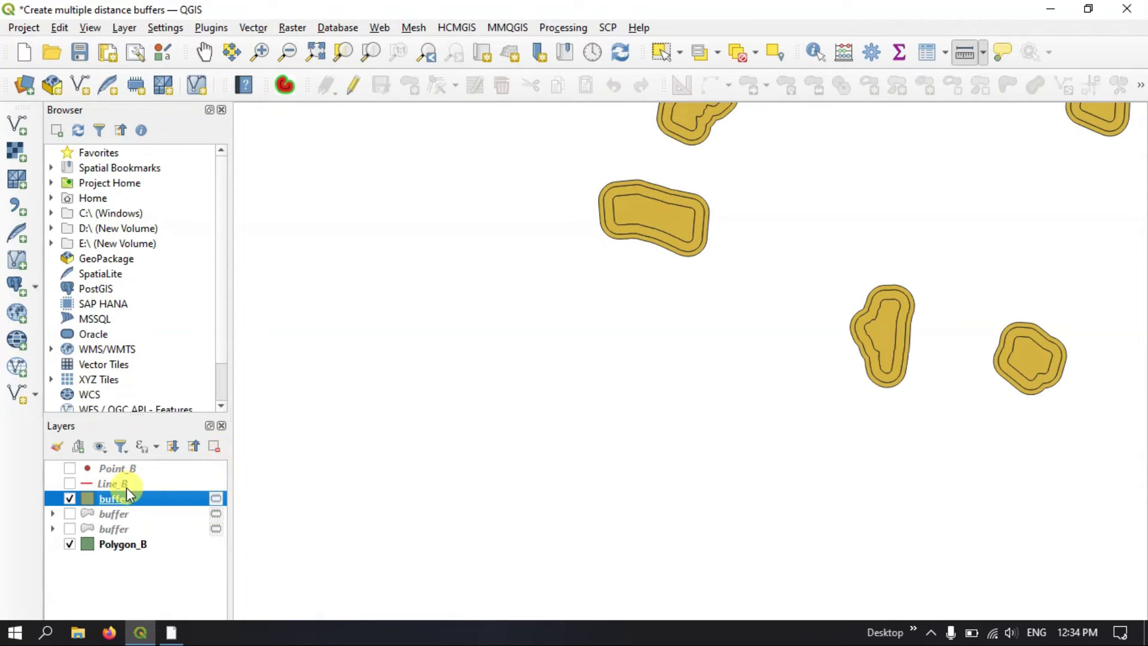
Move the Polygon_B layer above the new buffer layer so the polygons draw on top of their rings.
drag(117, 544, 147, 498)
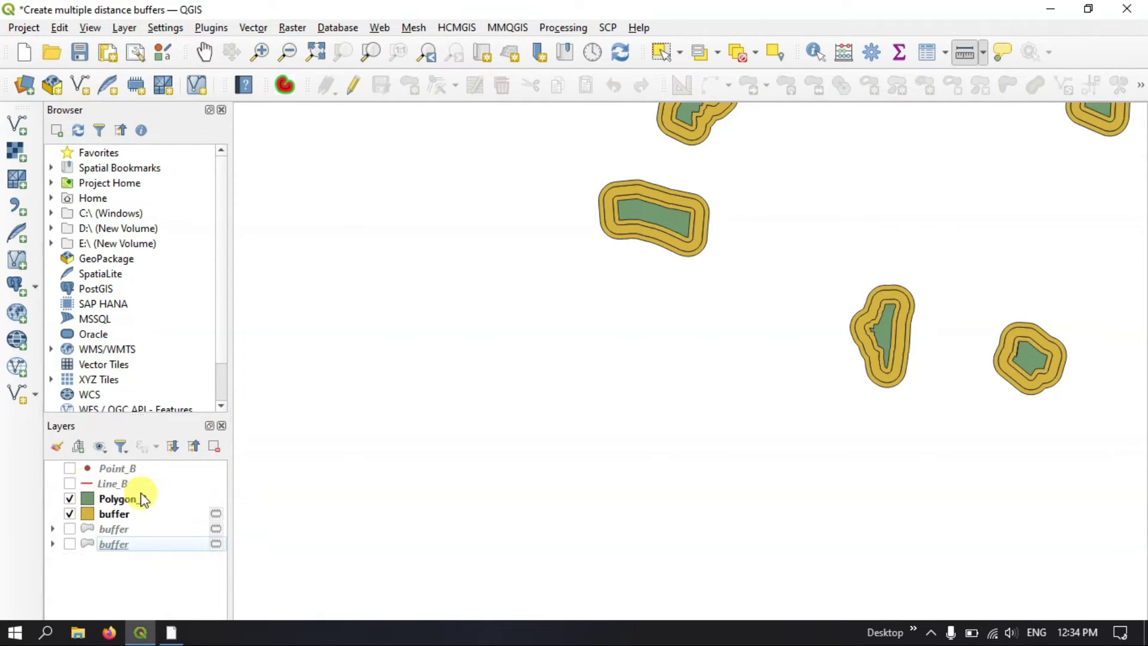
scroll(470, 305, down, 1)
scroll(470, 305, up, 1)
scroll(470, 305, down, 1)
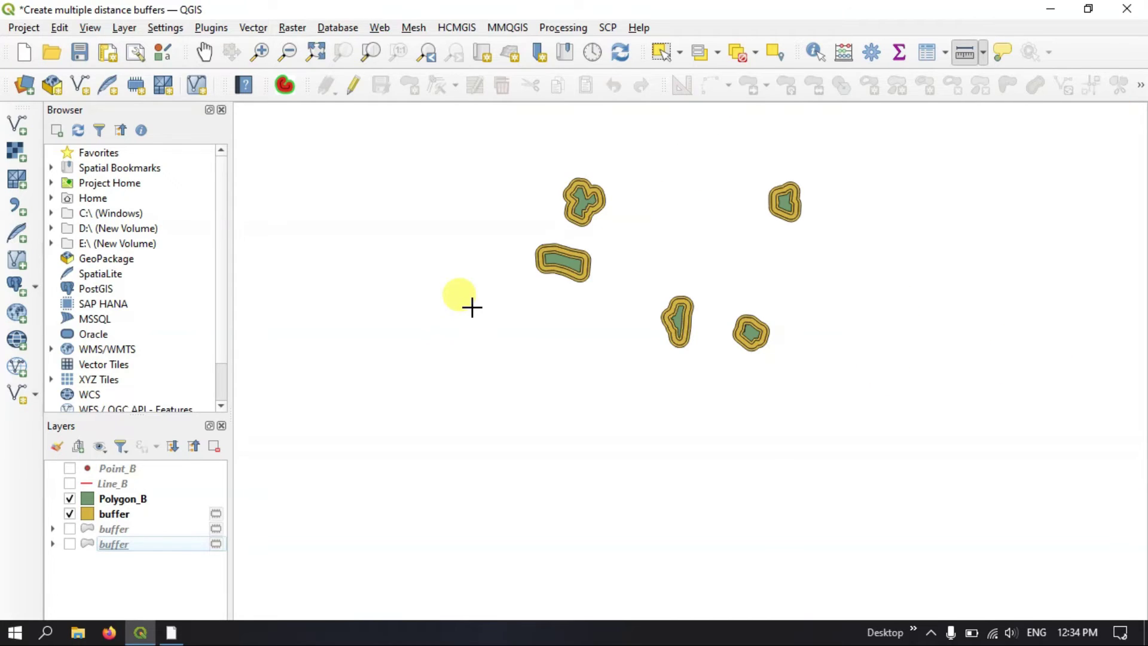
scroll(860, 203, up, 1)
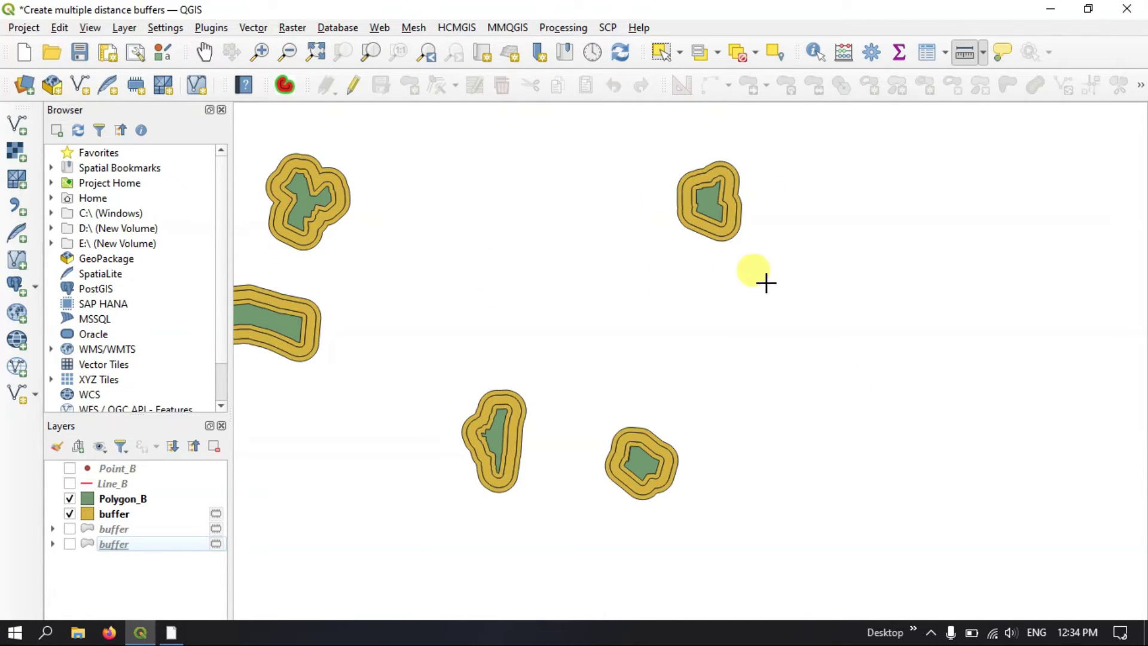
Examine the distance and inner values of each ring in the Polygon_B buffer layer's attribute table, and close the table.
scroll(628, 277, up, 1)
scroll(627, 277, down, 1)
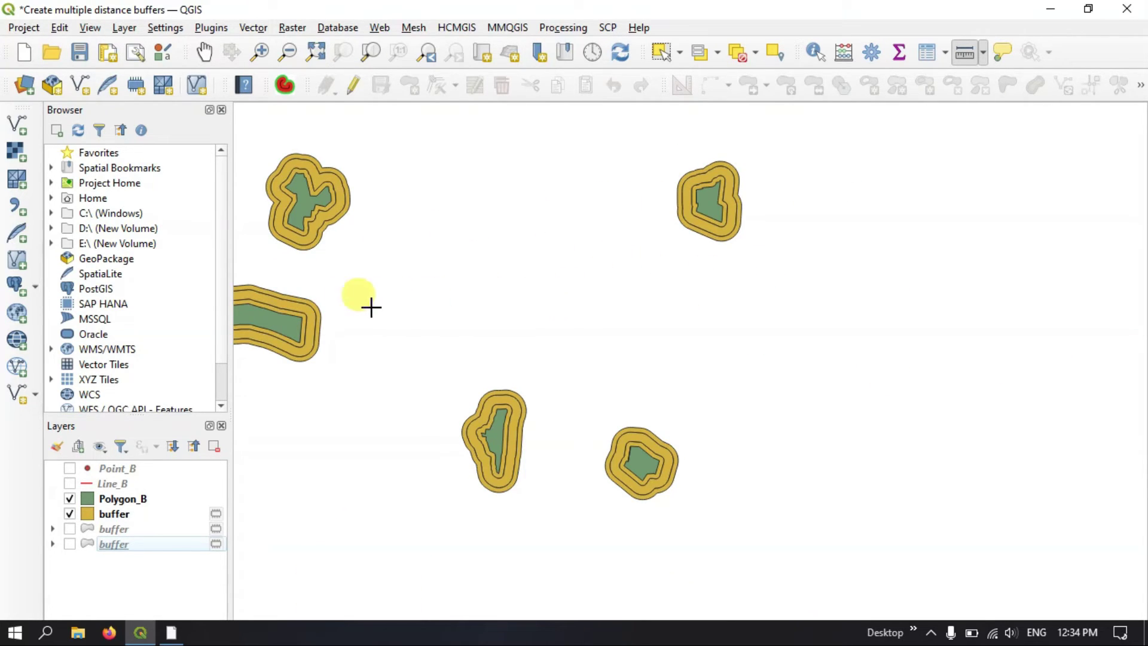
click(204, 54)
drag(446, 246, 575, 250)
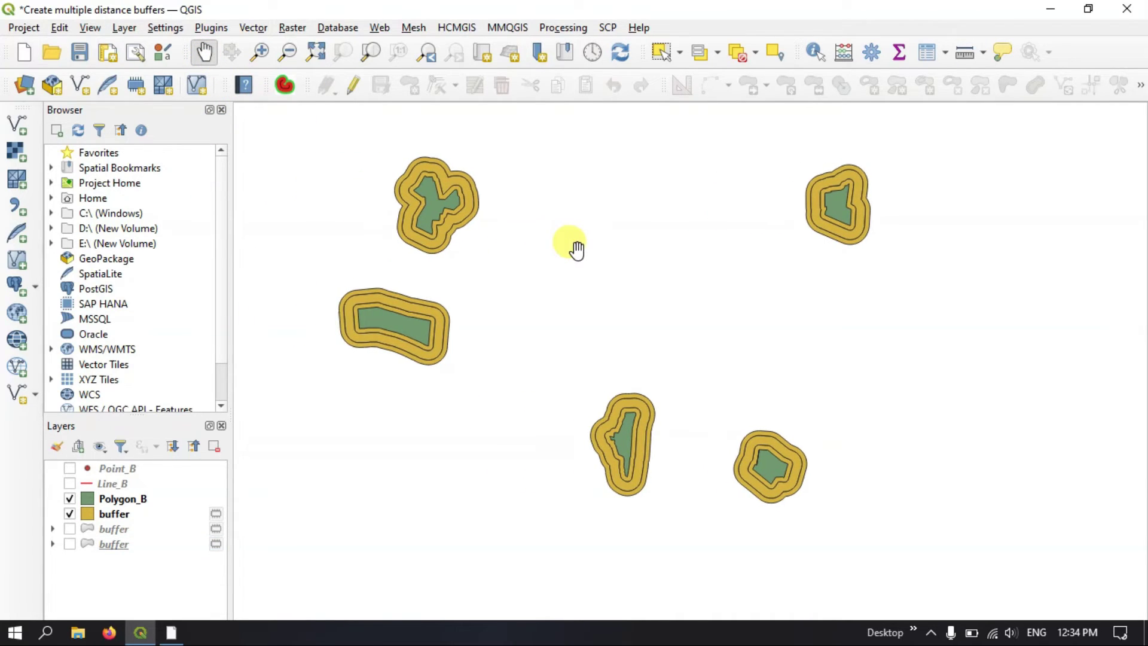
right_click(111, 515)
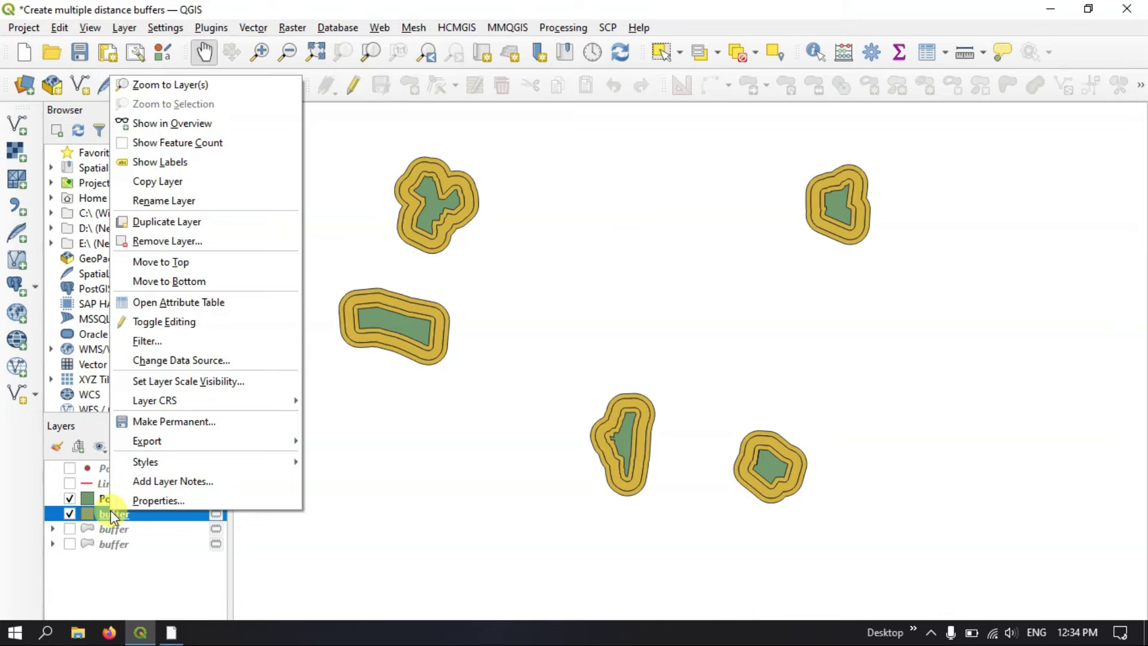
click(183, 303)
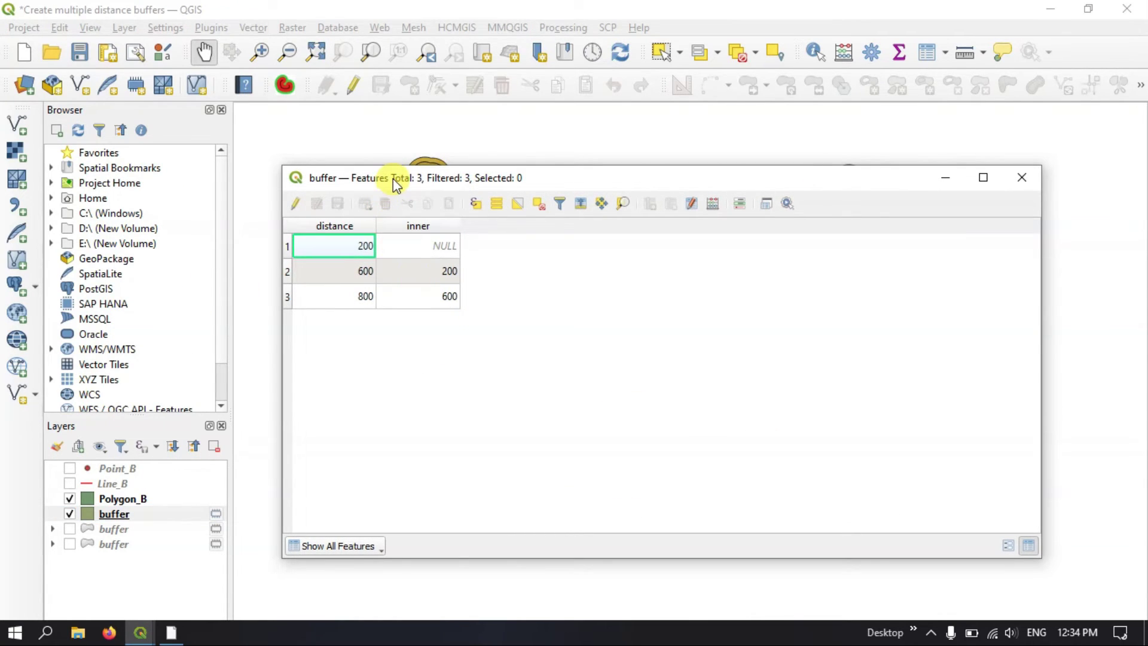
drag(393, 178, 508, 250)
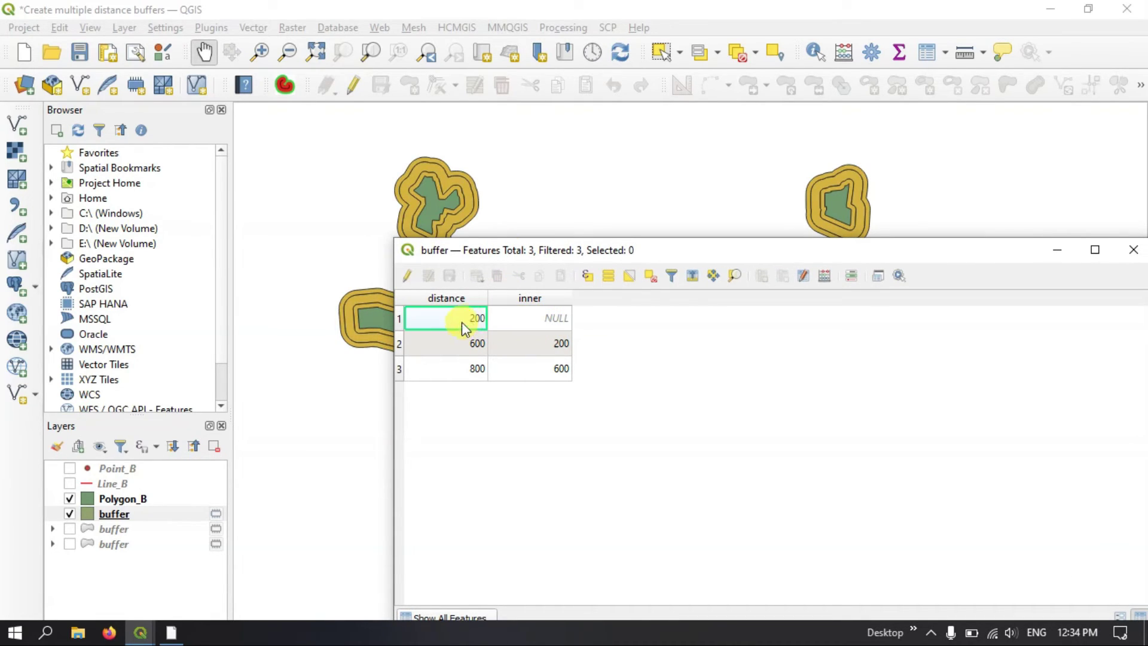
click(458, 346)
click(467, 372)
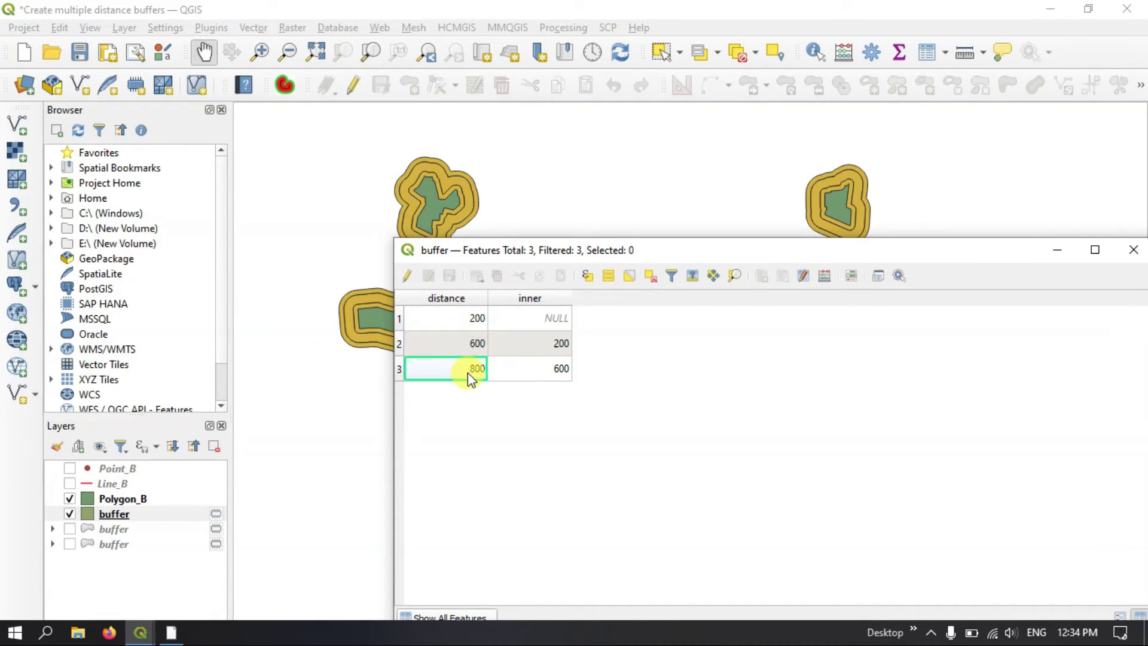
click(477, 319)
click(461, 344)
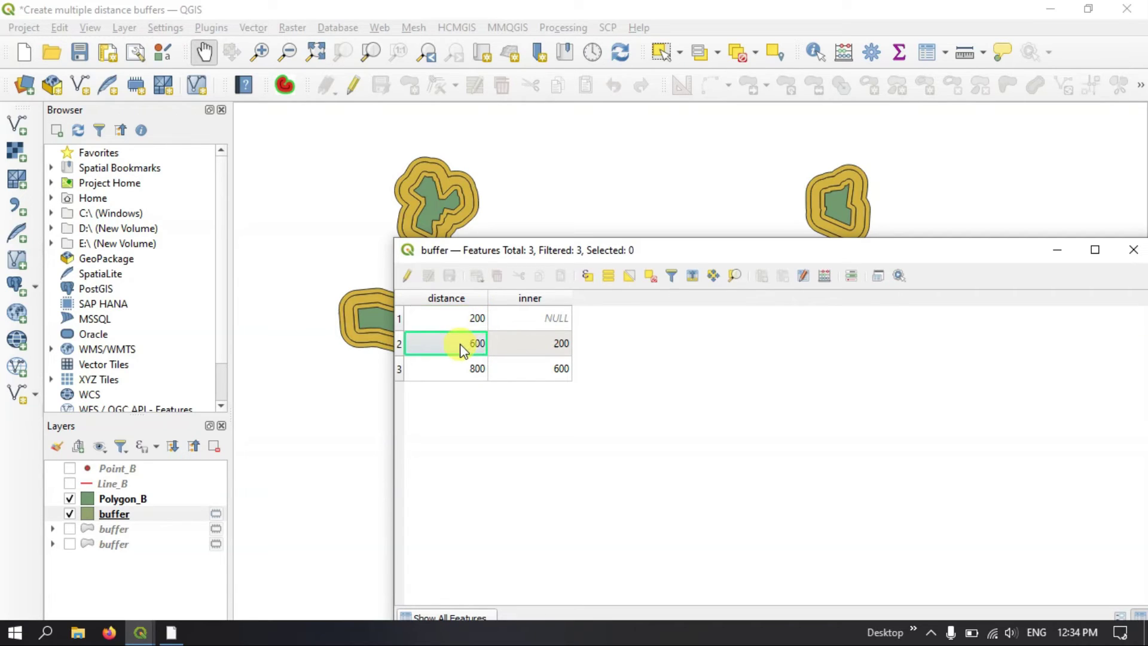
click(461, 317)
click(461, 342)
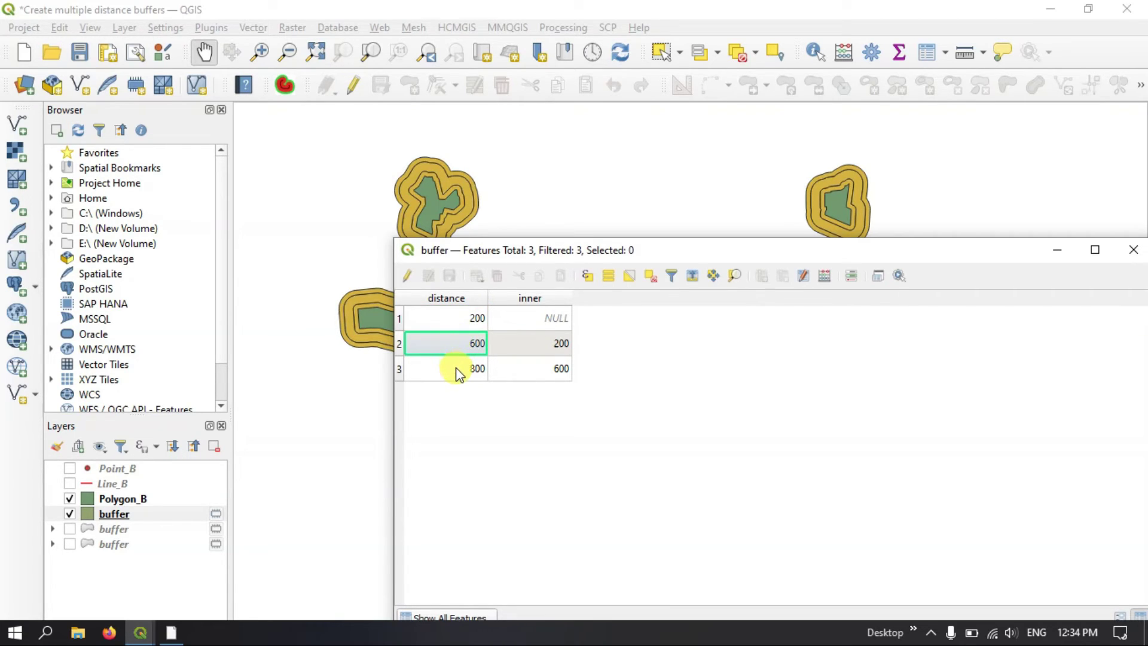
click(457, 369)
drag(619, 248, 468, 187)
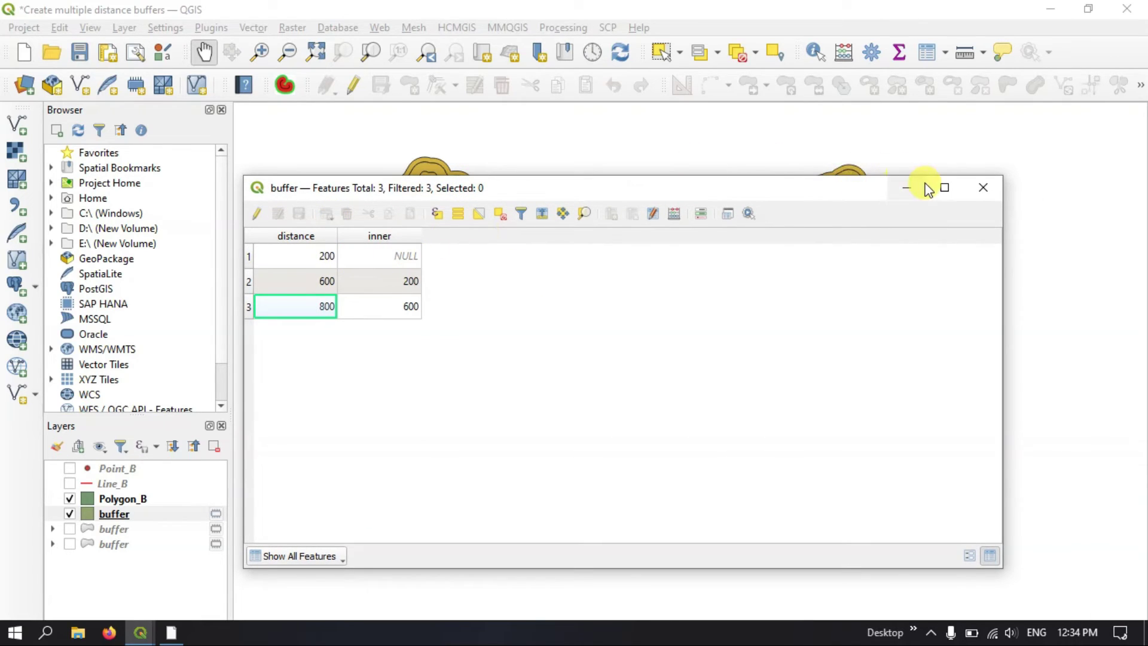
click(984, 187)
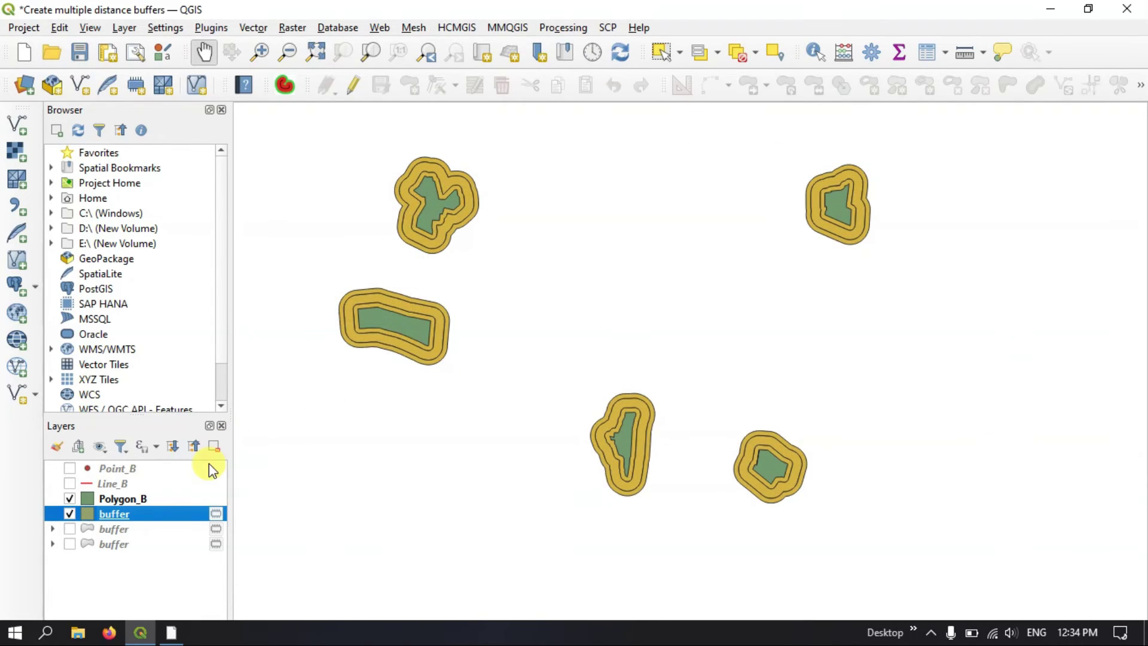
Export the temporary Polygon_B buffer layer to the Documents folder as an ESRI Shapefile named M_Buffer, adding the saved file to the map.
right_click(148, 519)
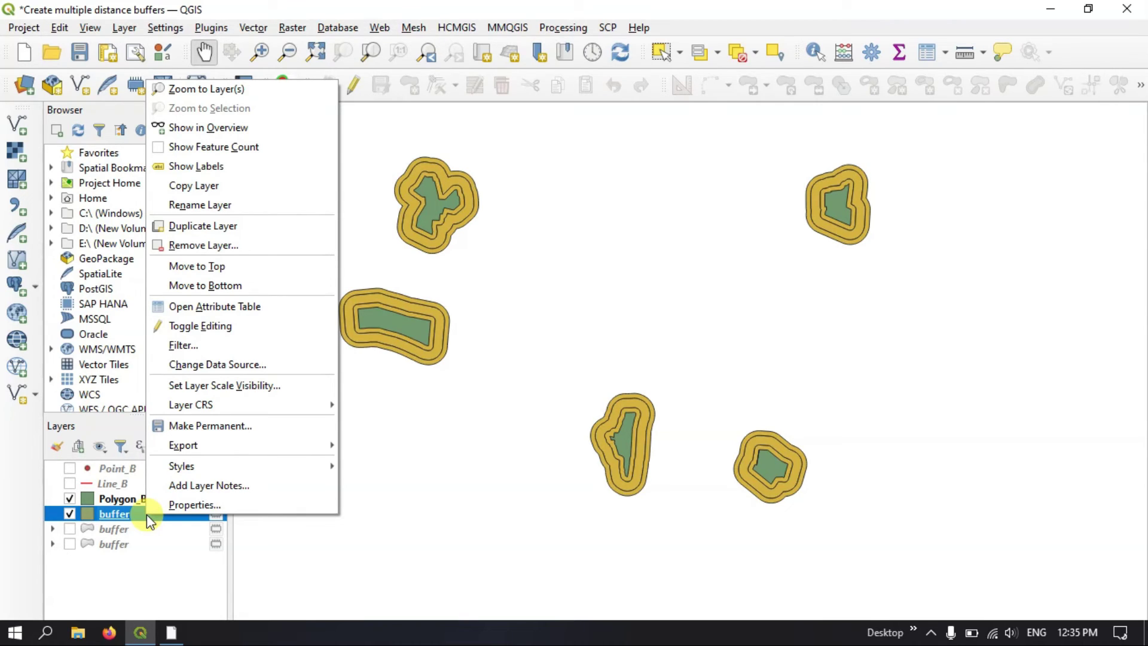
mouse_move(250, 441)
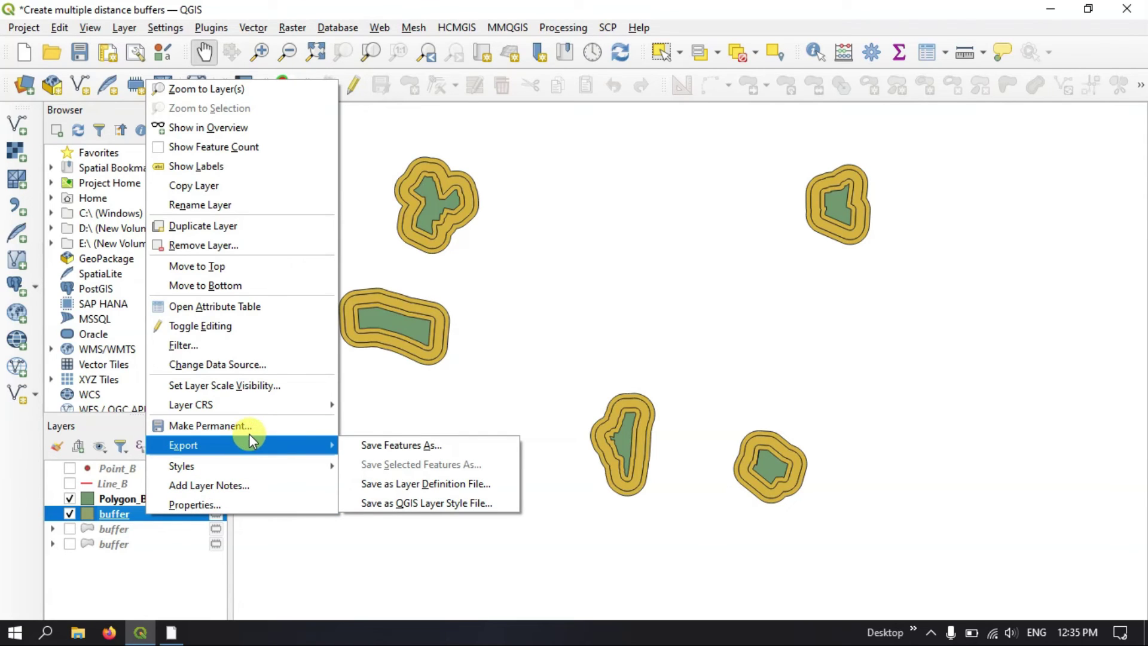
click(396, 443)
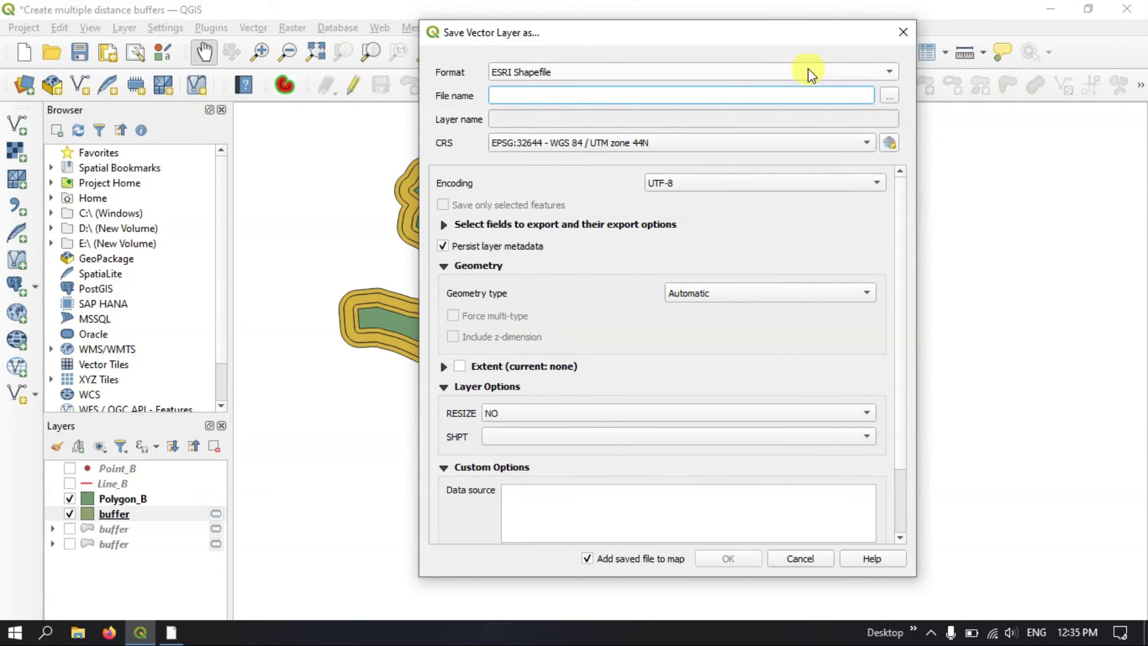
click(889, 95)
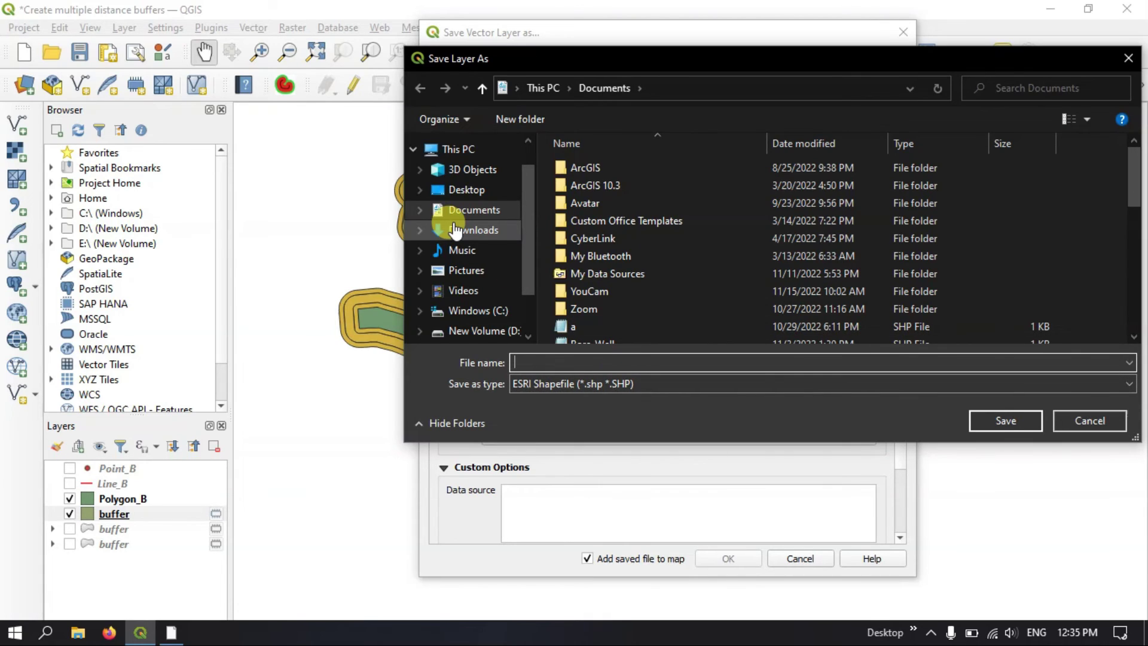
text(M_Bu)
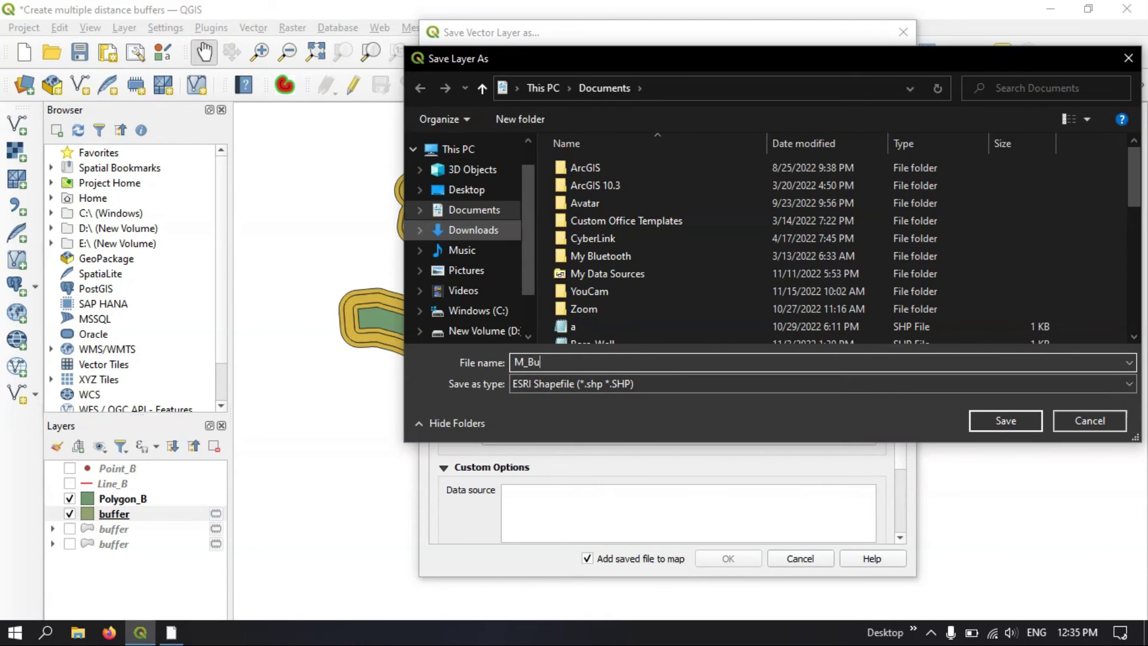
text(ffer)
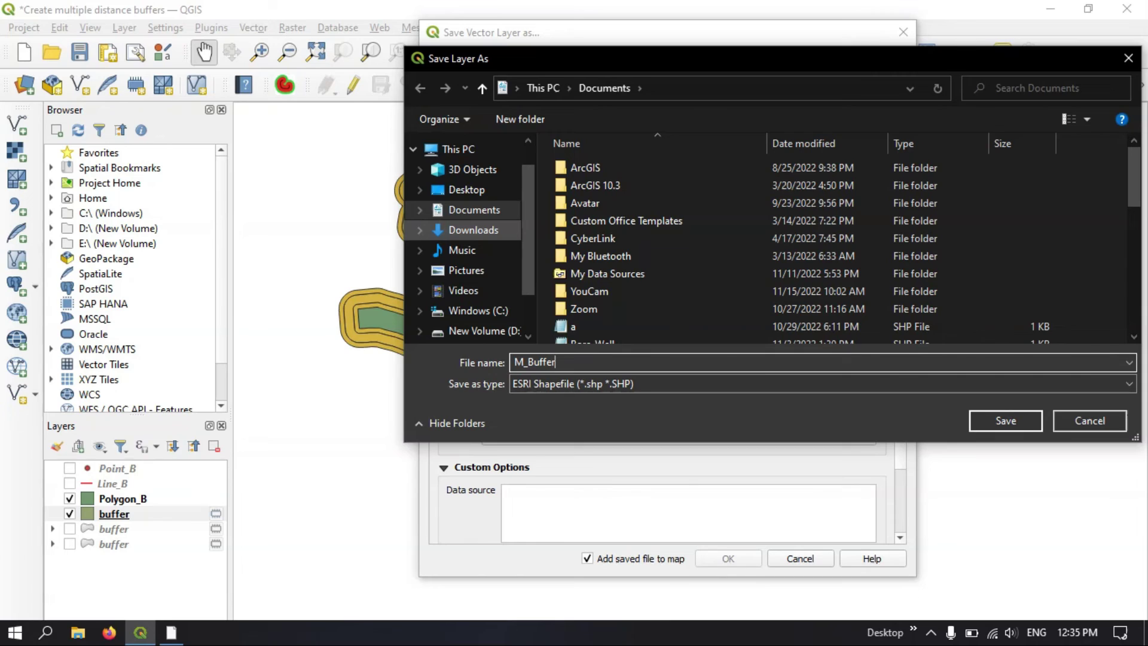
click(992, 422)
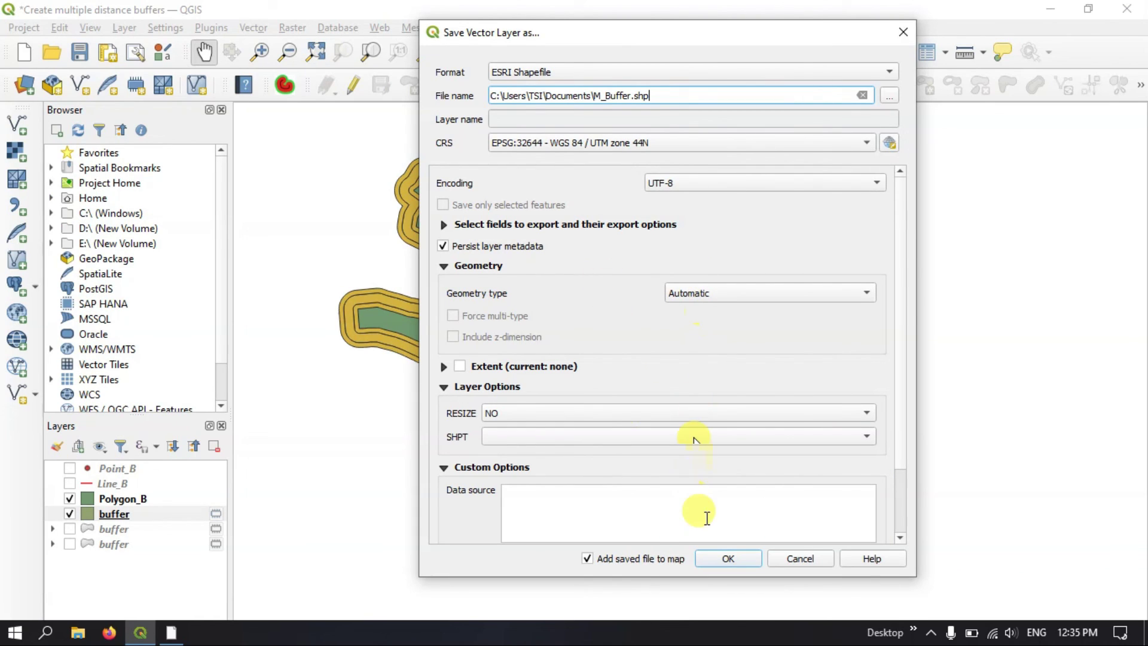
click(736, 561)
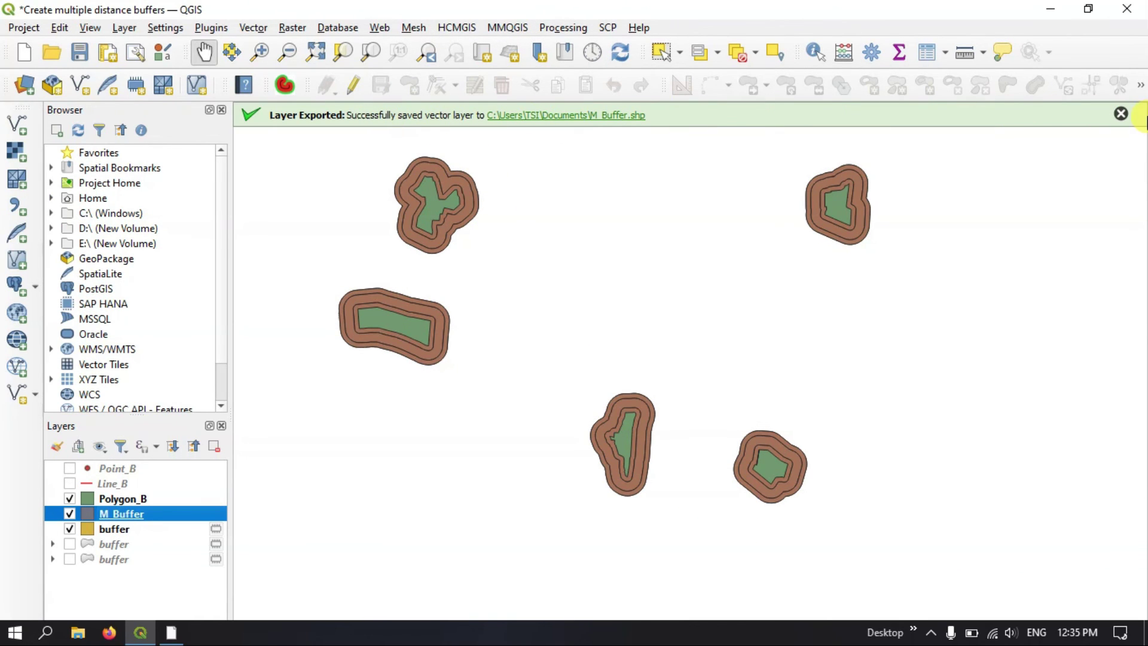